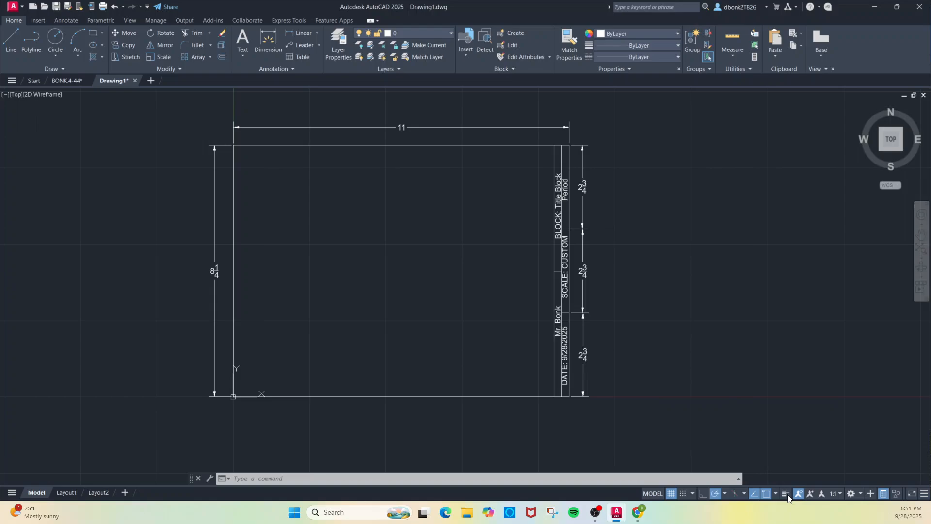
- Turn on the lineweight display in the finished title block, then switch to Chrome and view the TITLE BLOCK.png reference in Google Classroom
click(787, 494)
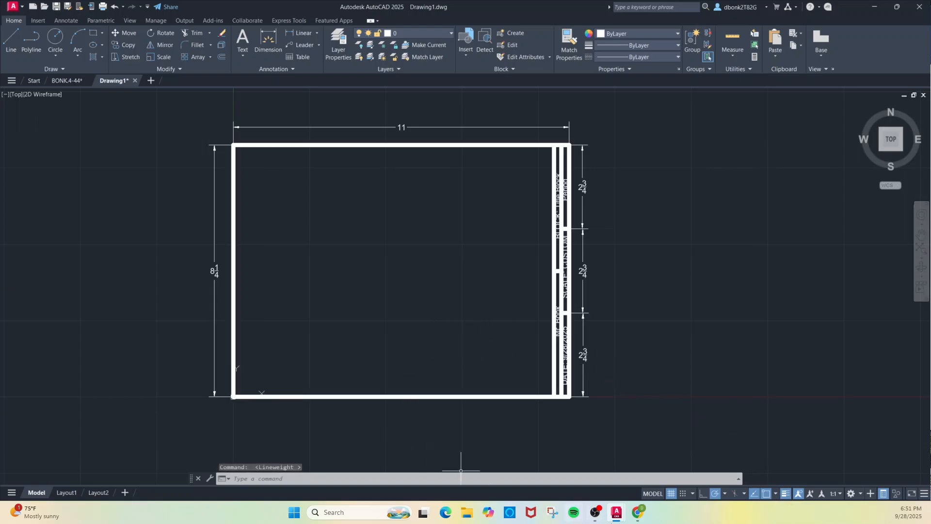
mouse_move(641, 514)
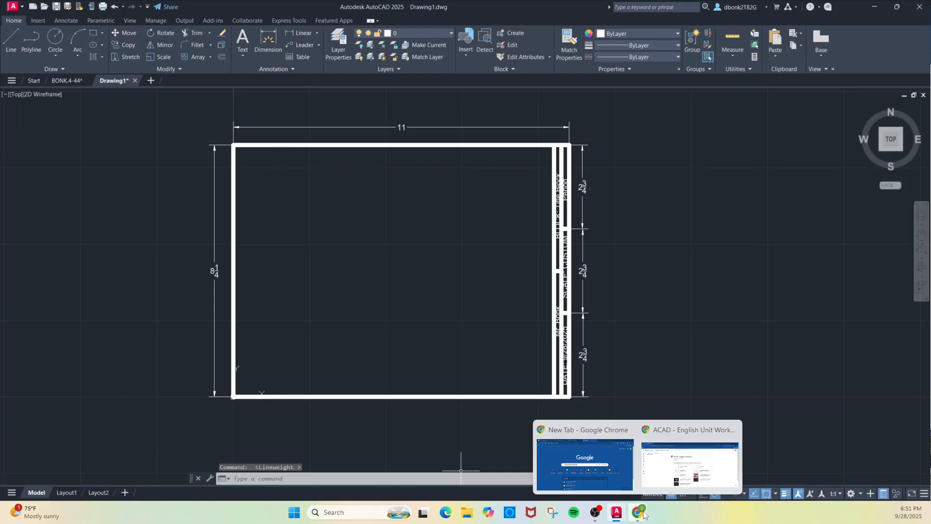
click(688, 465)
click(403, 234)
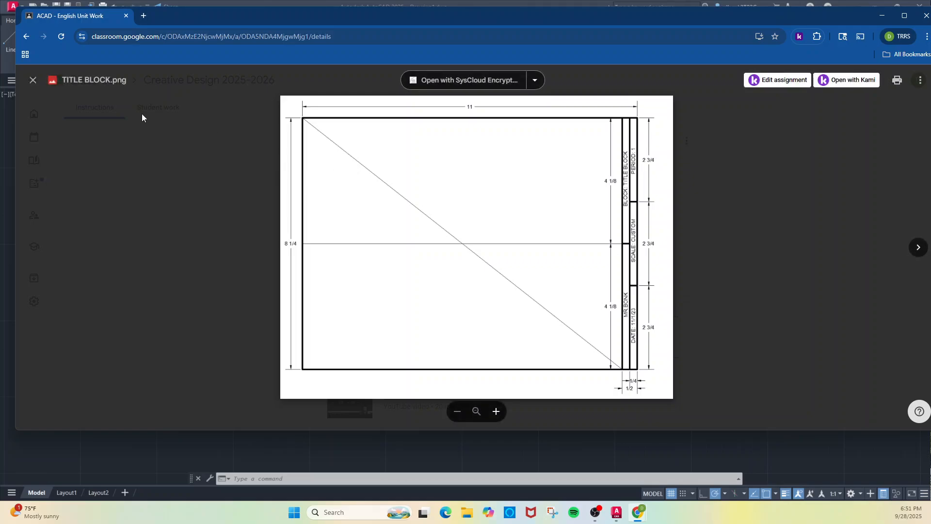
click(33, 79)
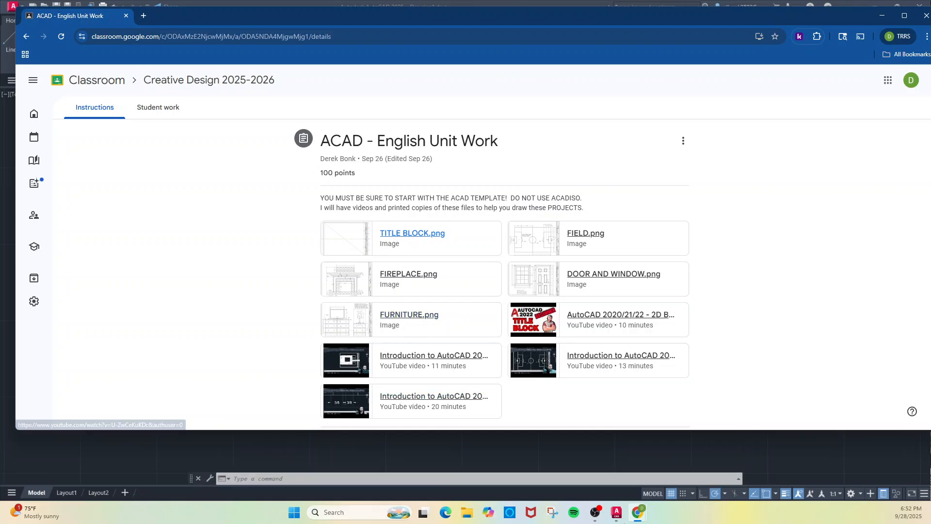
- Switch back to Drawing1 in AutoCAD and turn the lineweight display off
mouse_move(622, 521)
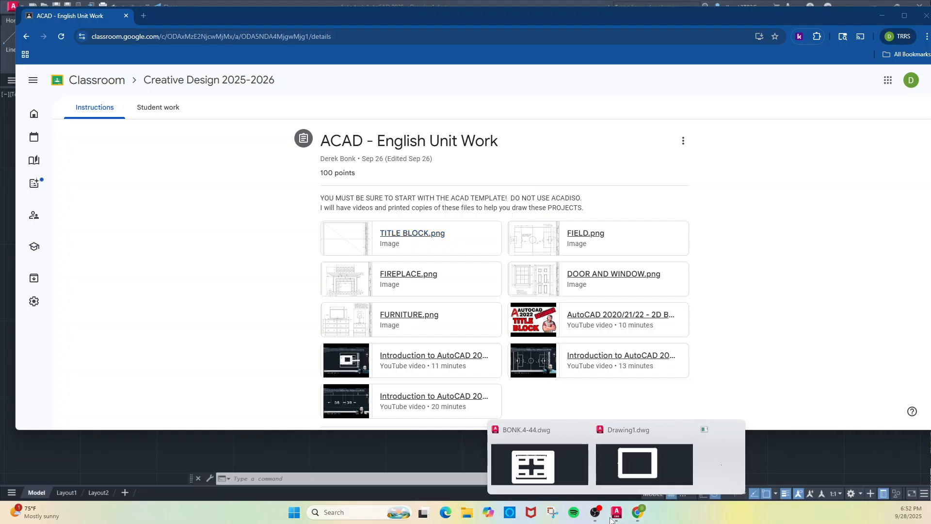
click(645, 465)
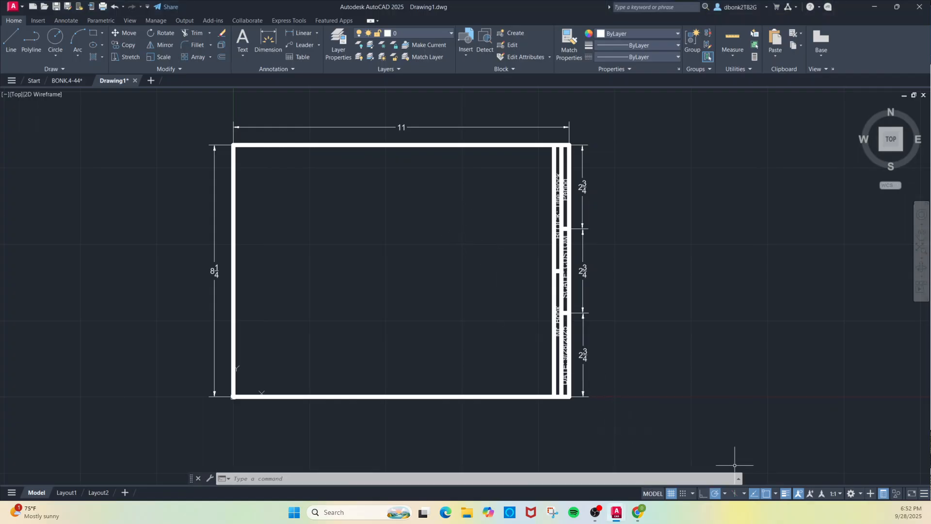
click(786, 493)
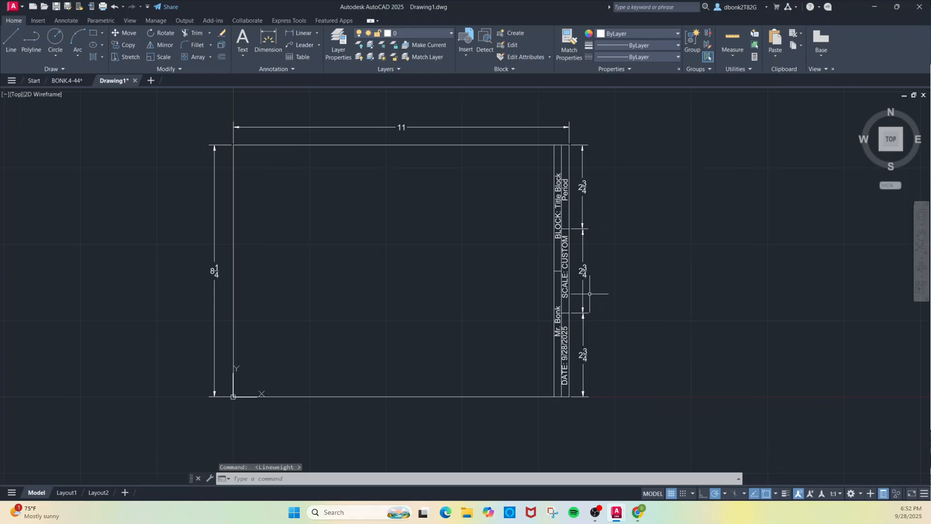
- Create a drawing from the acad template and save it in Documents, named "Title Block", the author's surname and "Period"
click(33, 7)
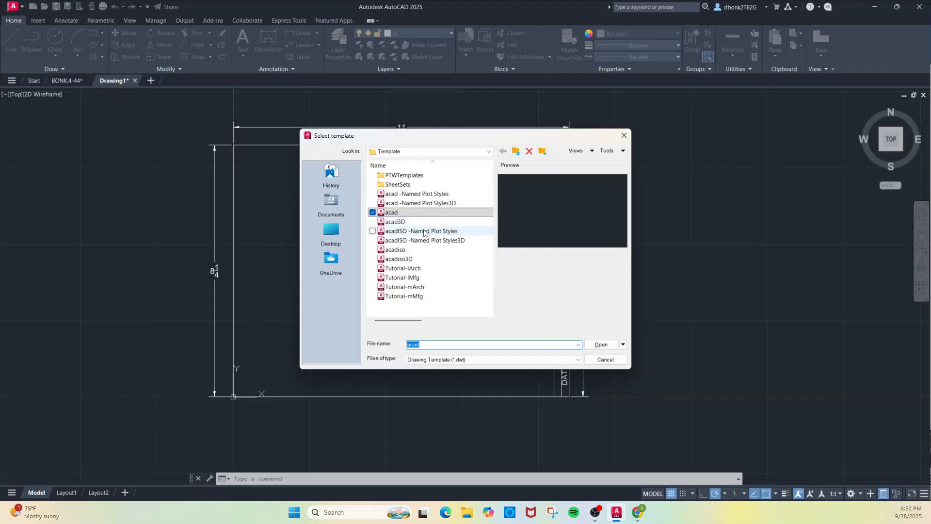
click(600, 346)
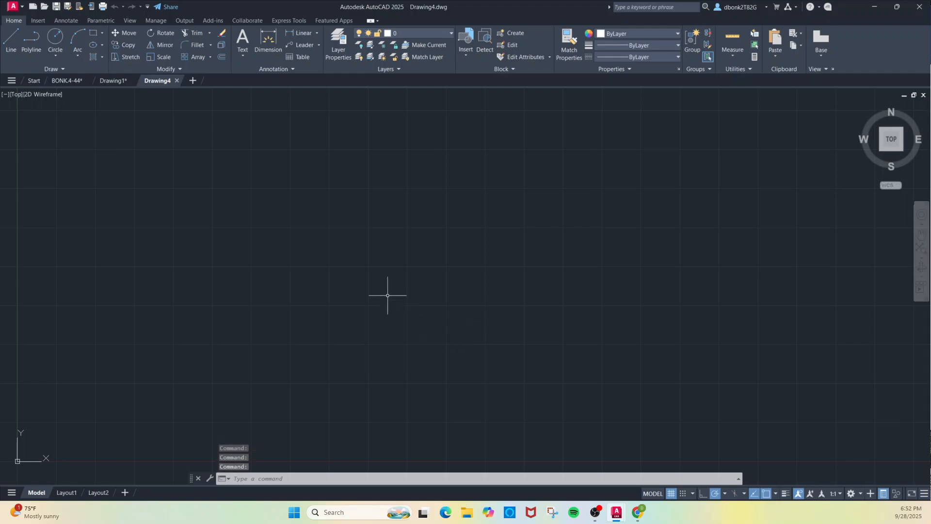
click(68, 6)
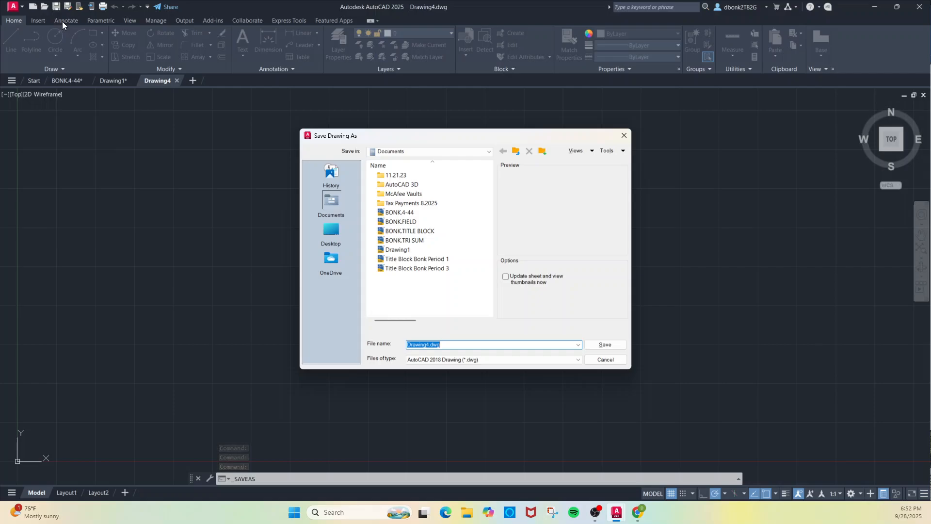
text(Title Block Bonk Period)
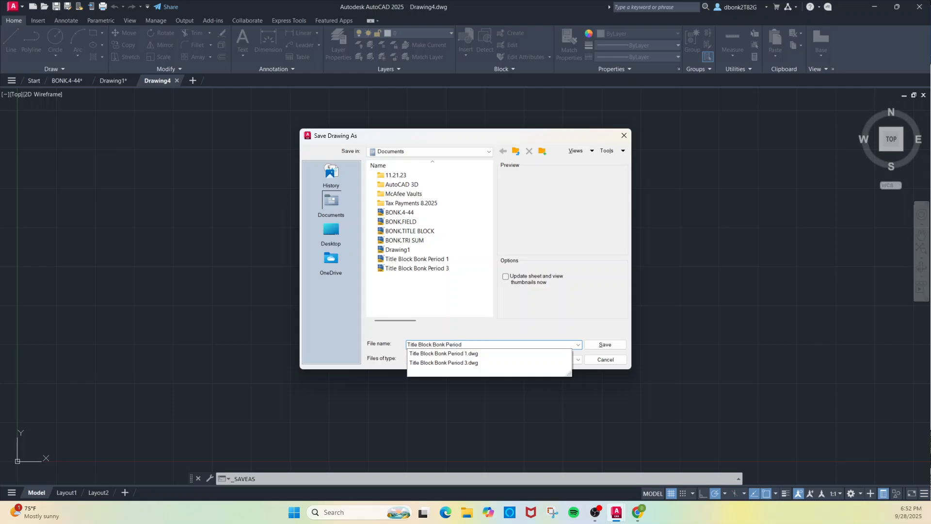
key(Return)
key(Return)
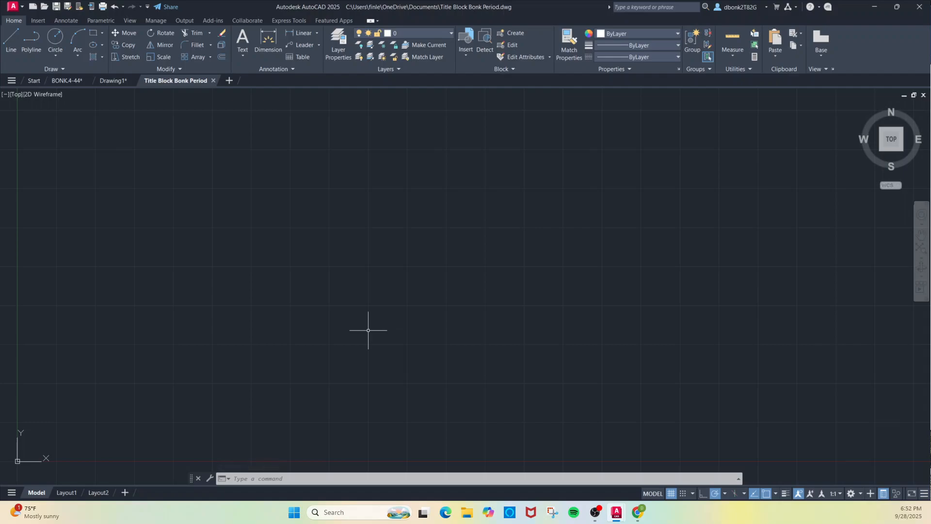
- Modify the Standard dimension style's primary units to Fractional format with a precision of 0 1/4
text(dimsty)
key(Return)
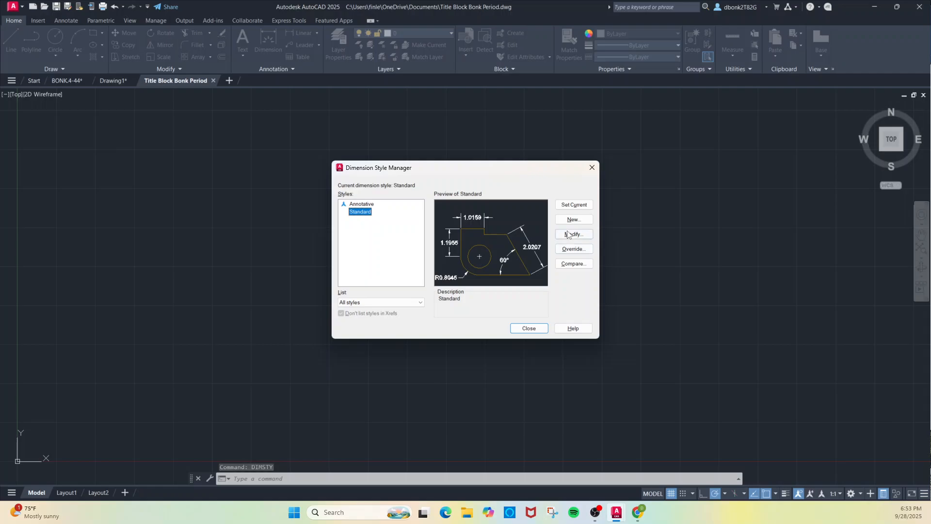
click(566, 235)
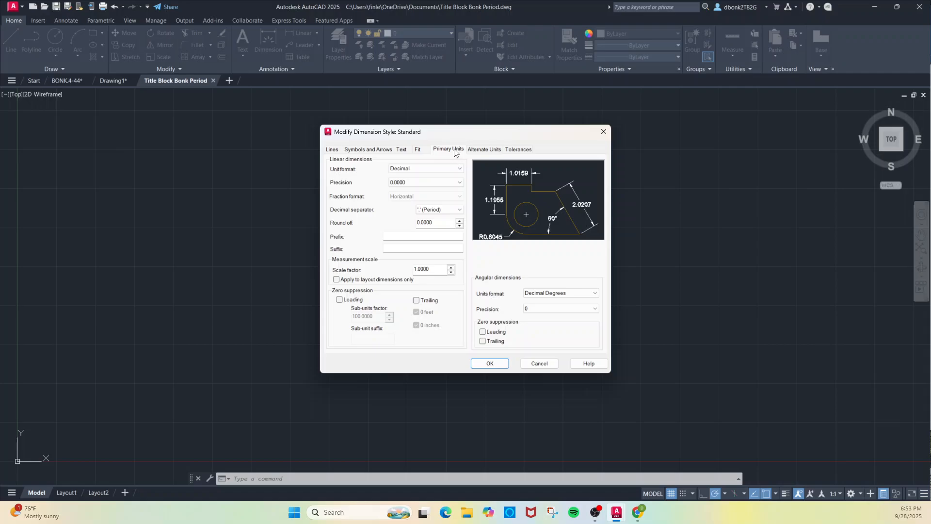
click(430, 169)
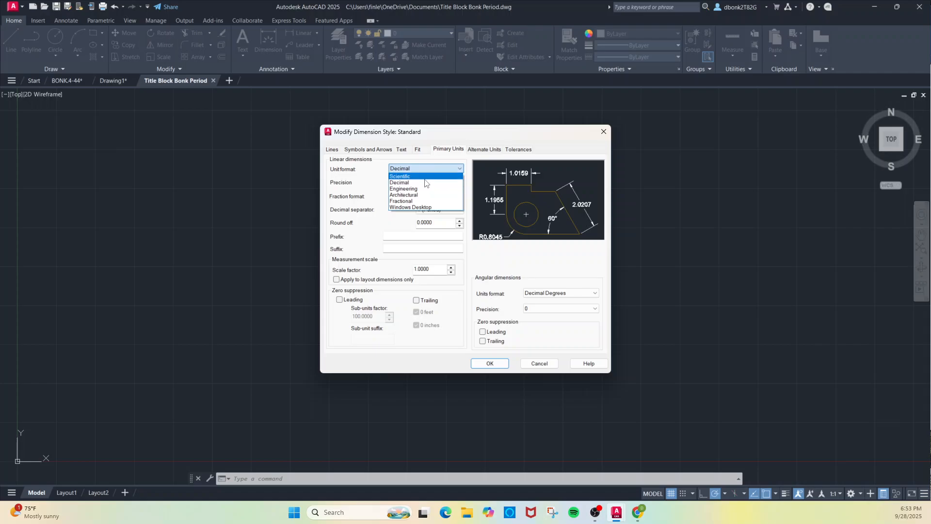
click(424, 201)
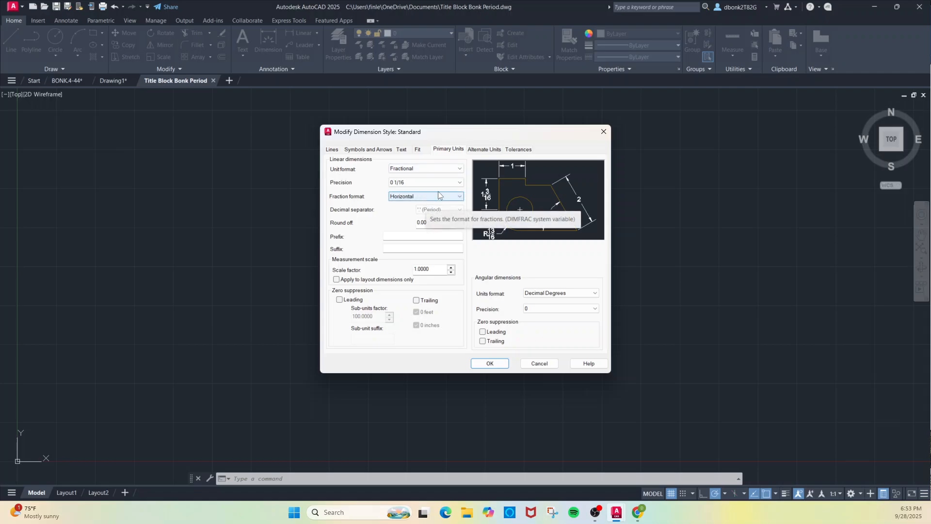
click(431, 183)
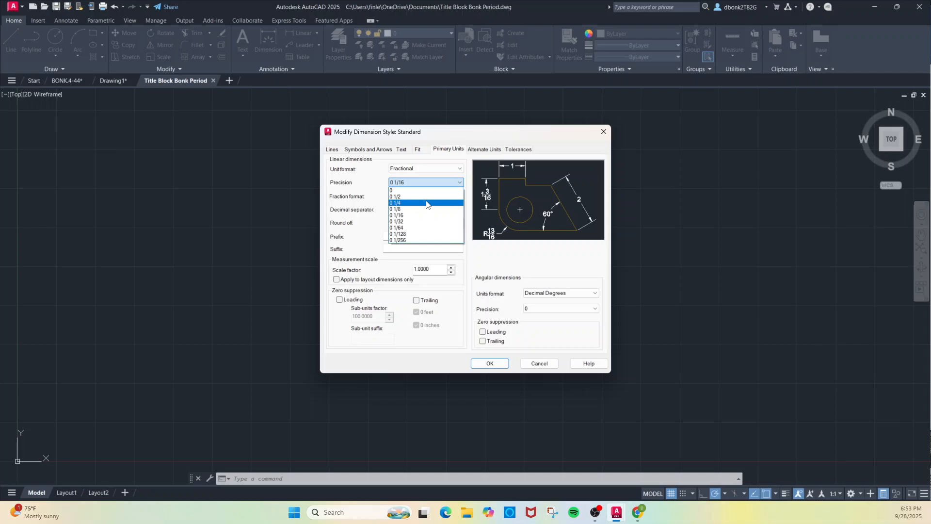
click(427, 203)
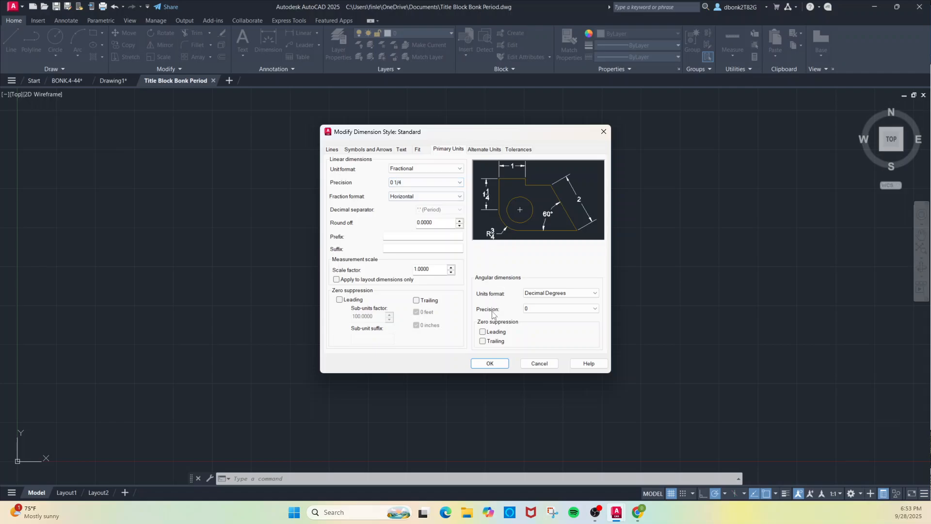
click(494, 363)
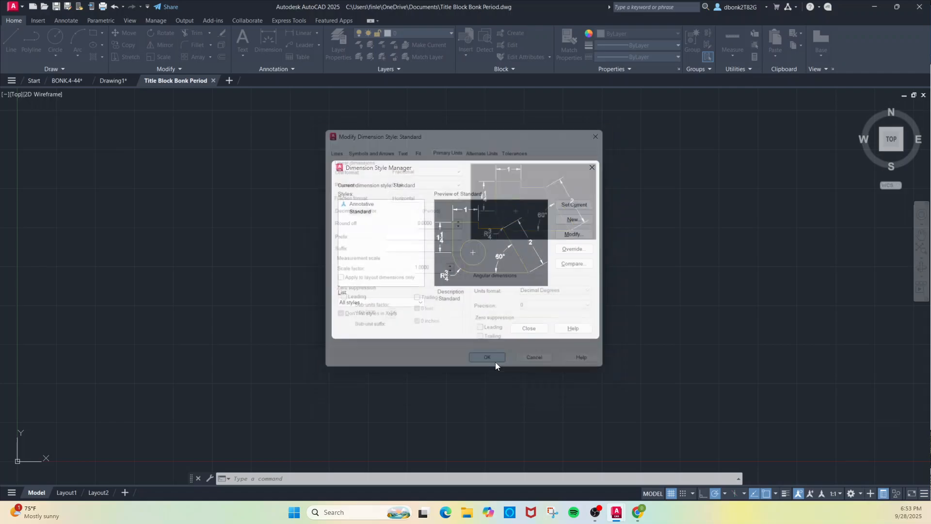
click(525, 328)
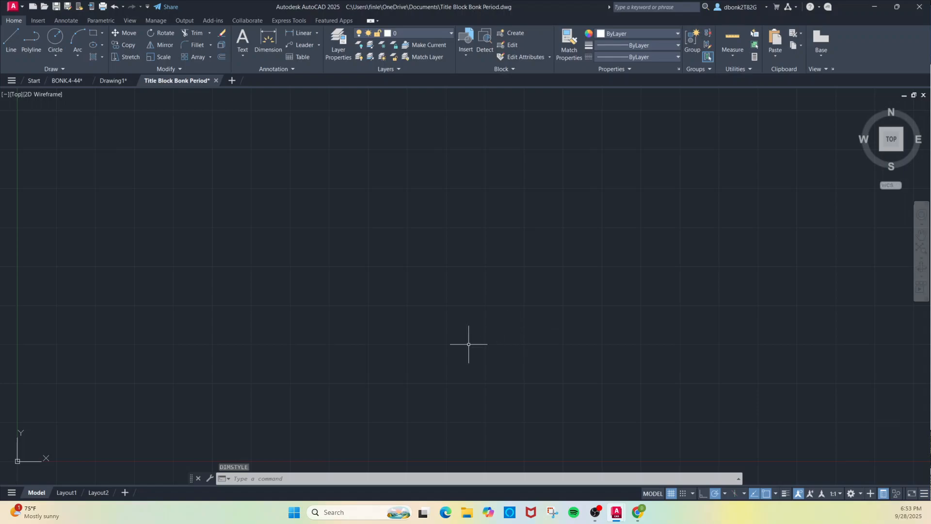
- Draw the border's bottom edge as a horizontal line 11 units long starting at the origin 0,0
mouse_move(240, 353)
middle_down()
mouse_move(283, 333)
mouse_move(346, 275)
middle_up()
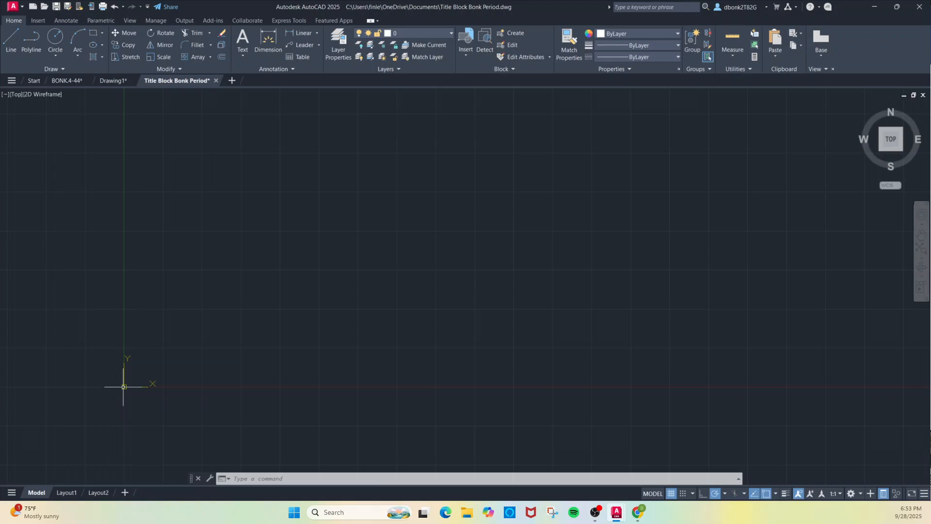
click(13, 37)
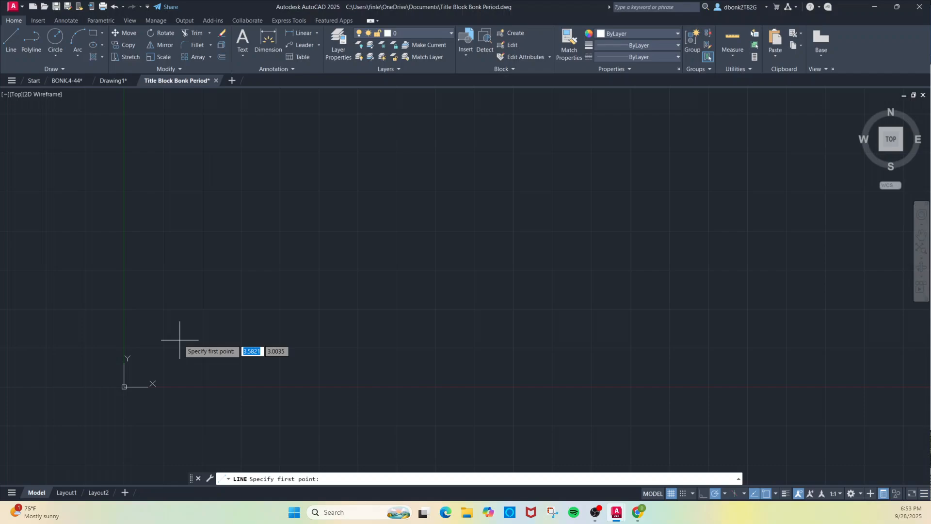
text(0)
key(Tab)
text(0)
key(Return)
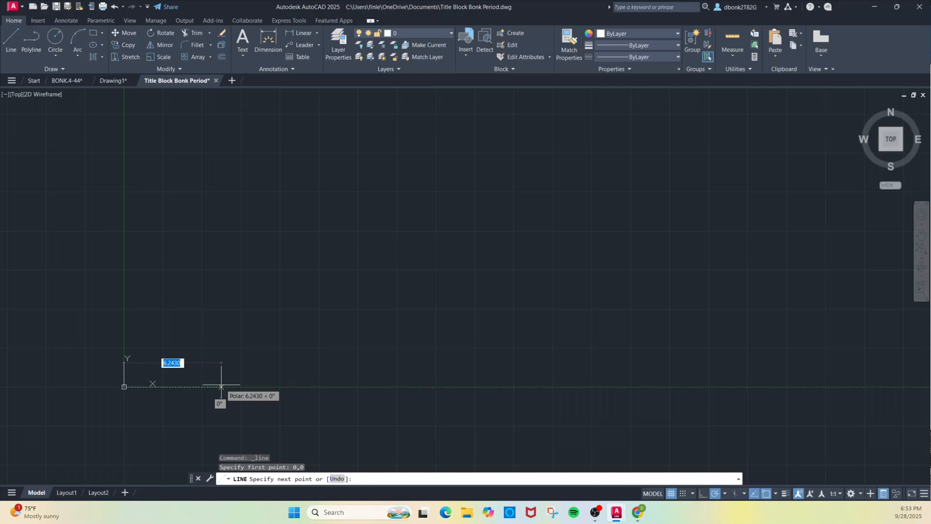
text(11)
key(Return)
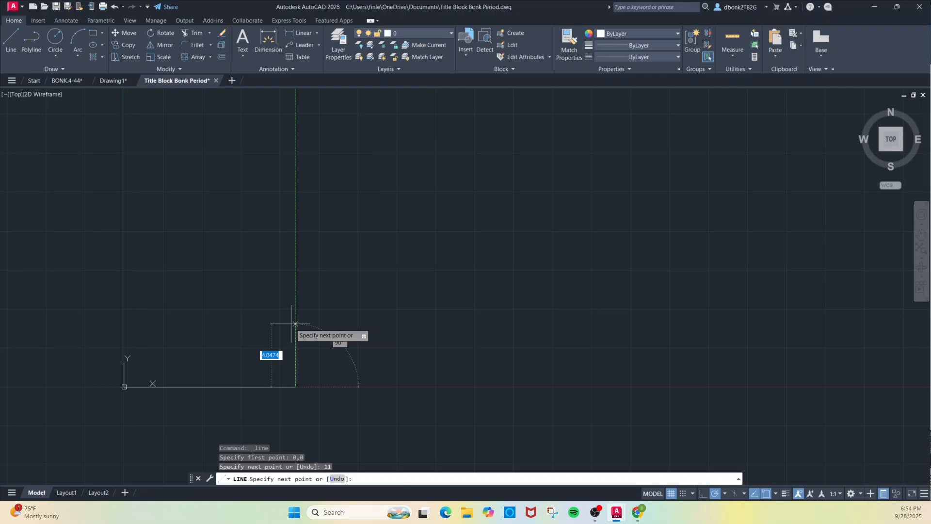
- Complete the rectangular border with an 8-1/4 right edge, an 11 top edge and a left edge closing at the origin
text(8-1/4)
key(Return)
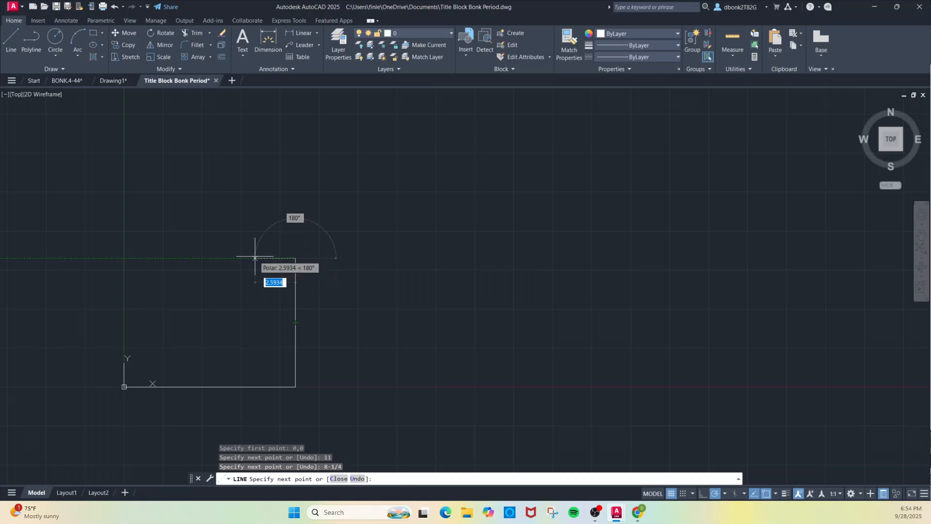
text(11)
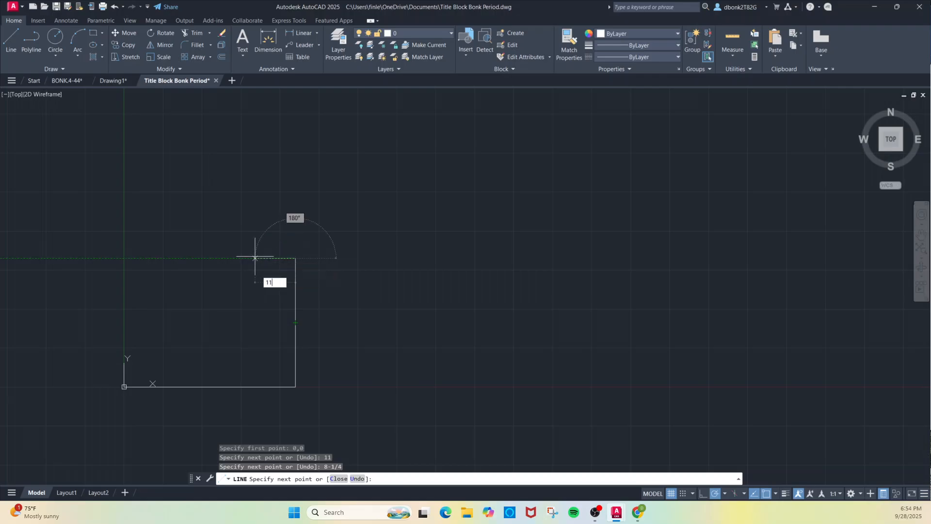
key(Return)
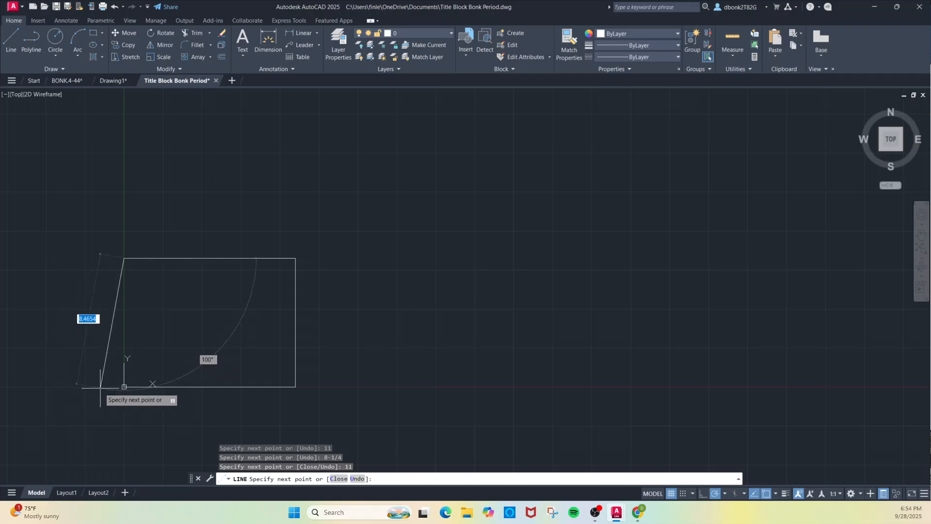
click(125, 387)
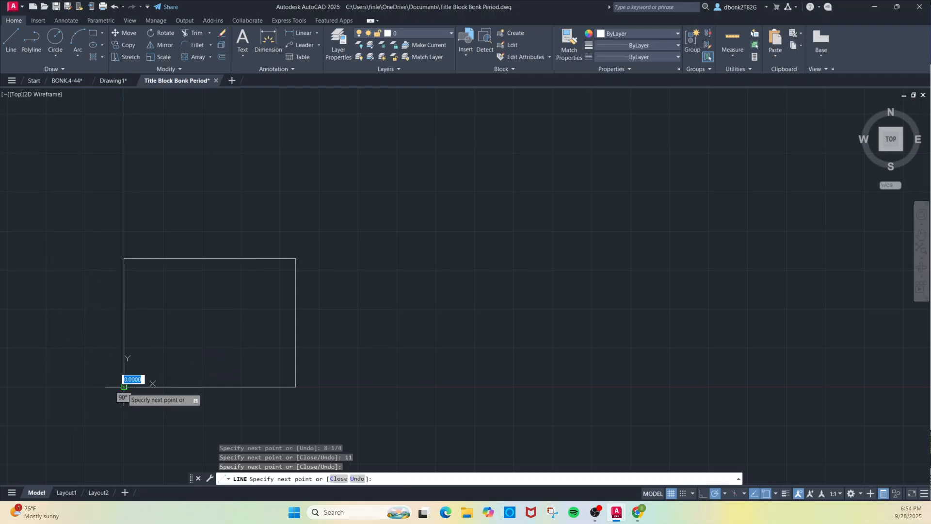
key(Return)
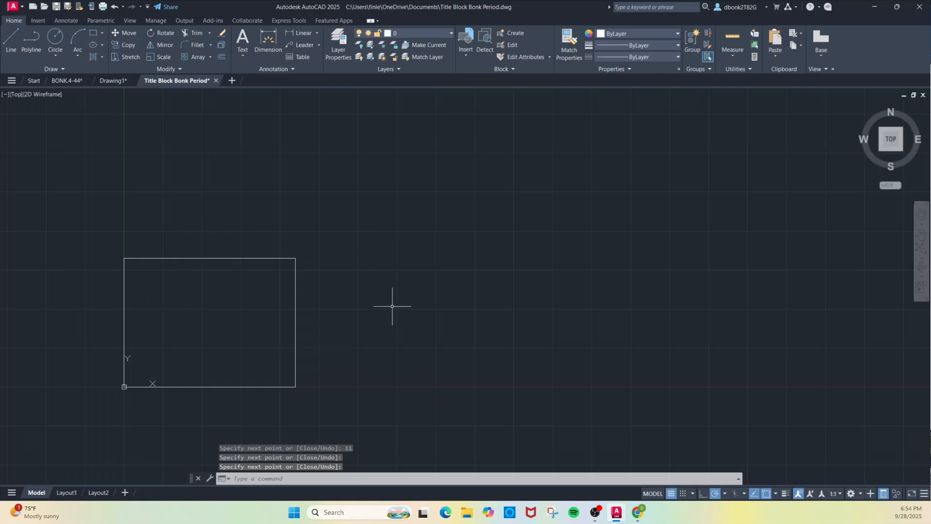
- Offset the border's right edge inward by 1/4 to form the first title block line
scroll(390, 306, up, 1)
scroll(375, 308, down, 1)
mouse_move(356, 307)
middle_down()
mouse_move(595, 239)
mouse_move(597, 229)
middle_up()
scroll(356, 307, up, 2)
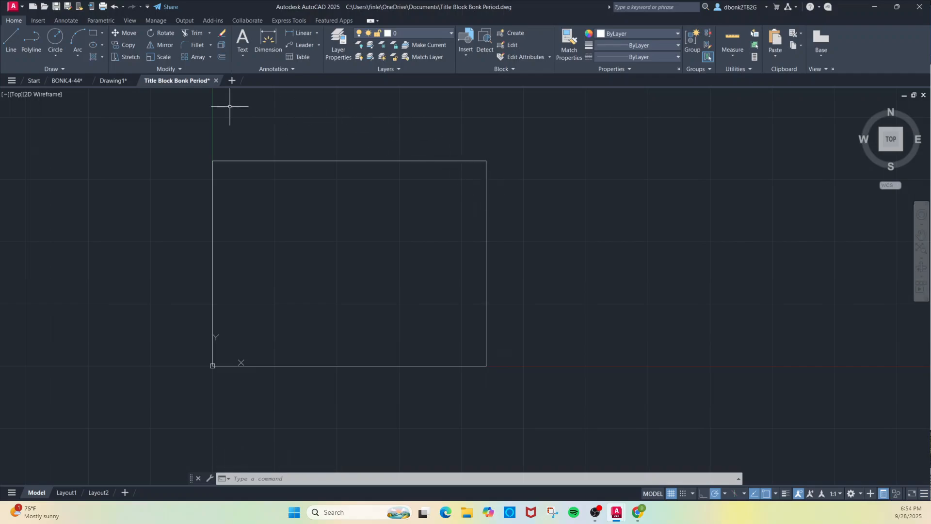
click(221, 56)
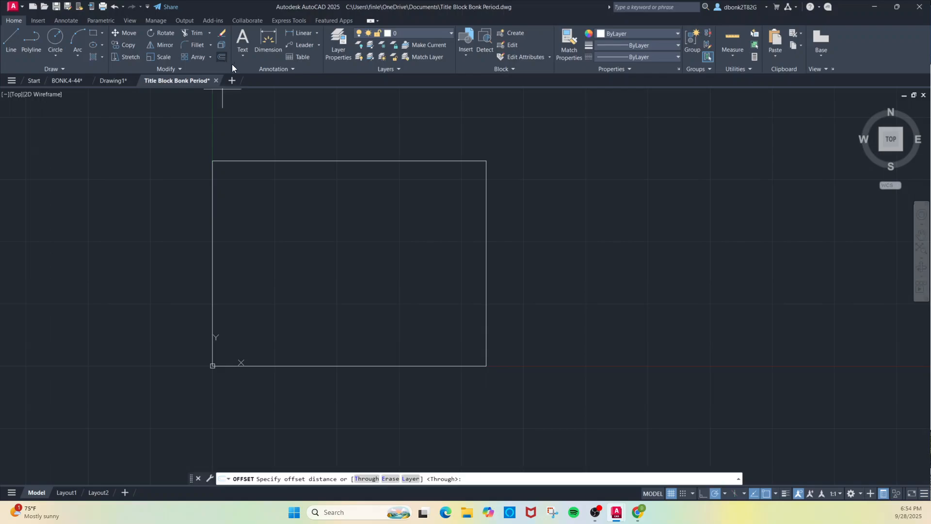
click(486, 213)
click(486, 216)
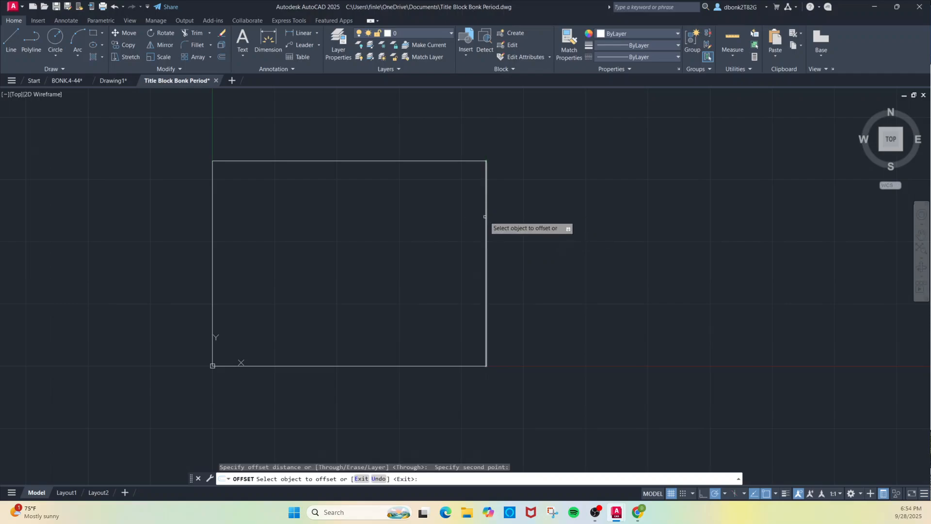
click(485, 217)
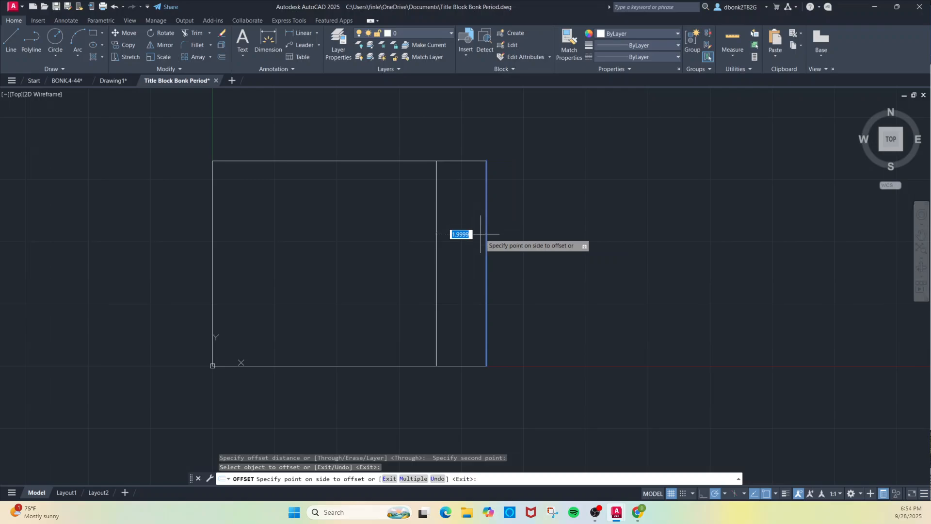
text(1/4)
key(Return)
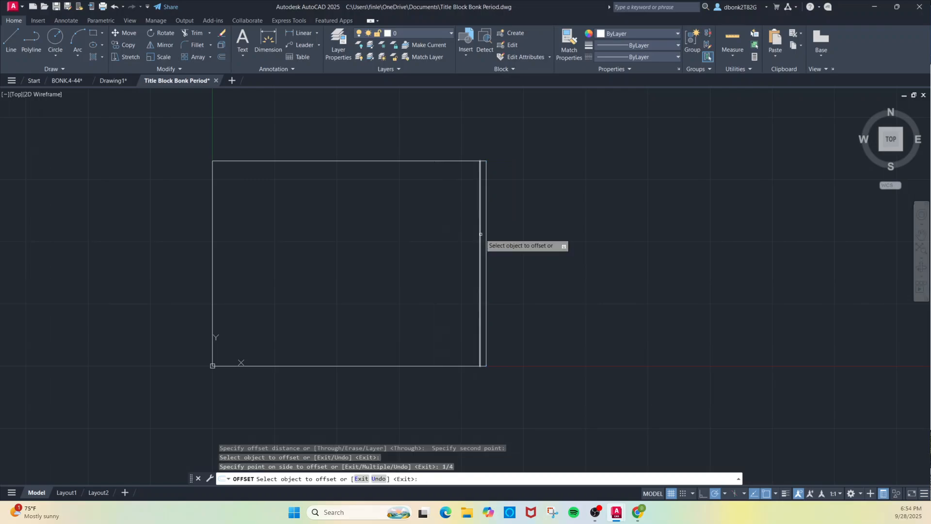
- Offset the new inner vertical line another 1/4 toward the drawing area to form the second title block column
click(481, 234)
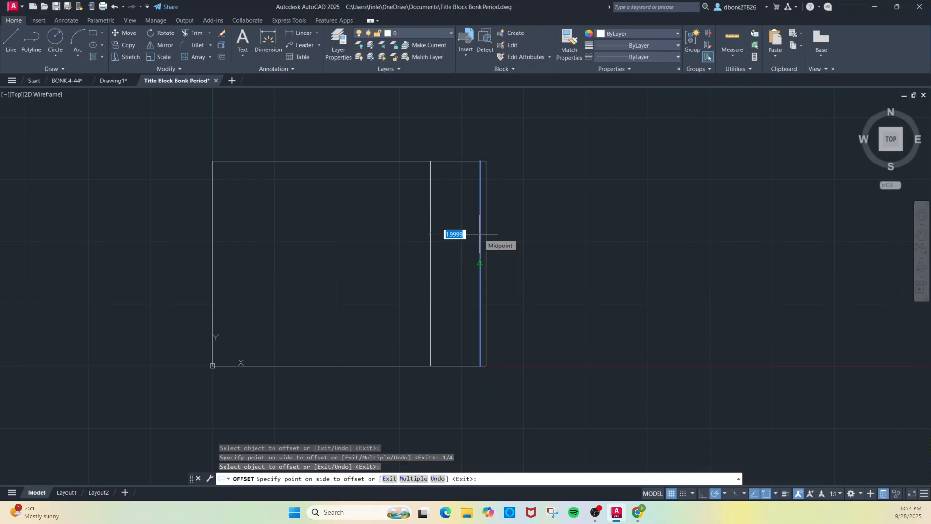
text(1)
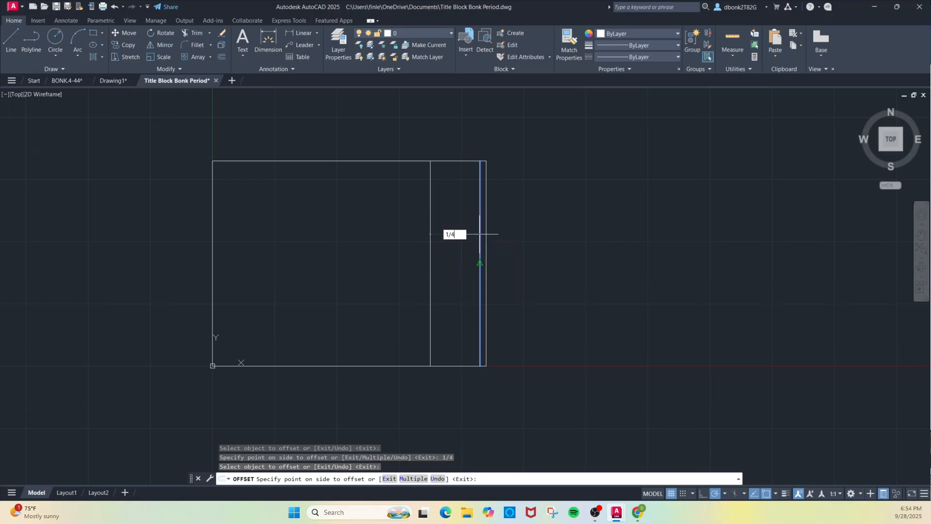
text(/4)
key(Return)
key(Return)
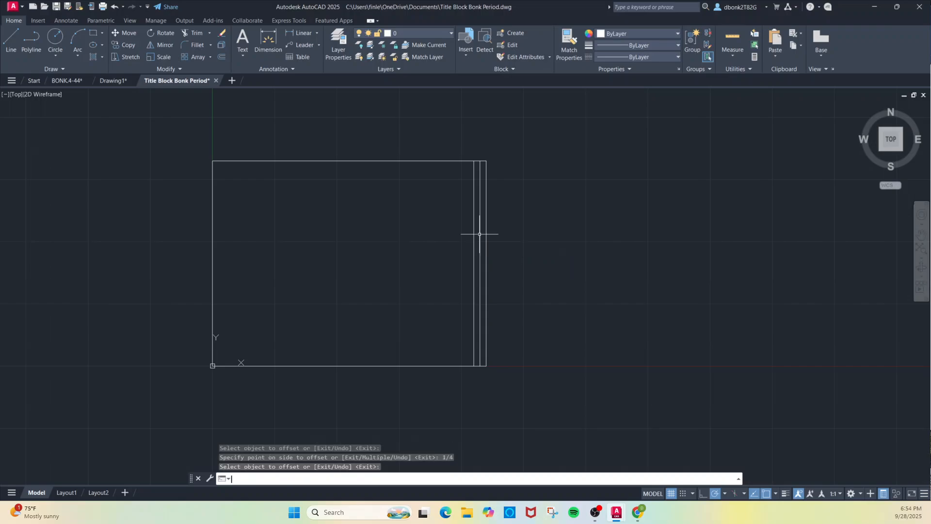
- Draw a horizontal divider across the outer column, starting 2-3/4 above the border's lower-right corner and ending on the adjacent vertical line
scroll(531, 318, up, 2)
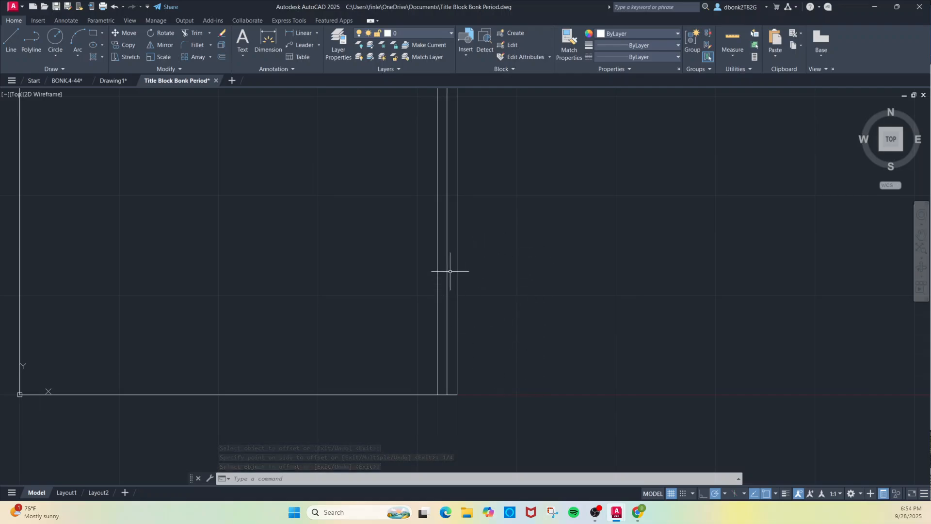
click(10, 39)
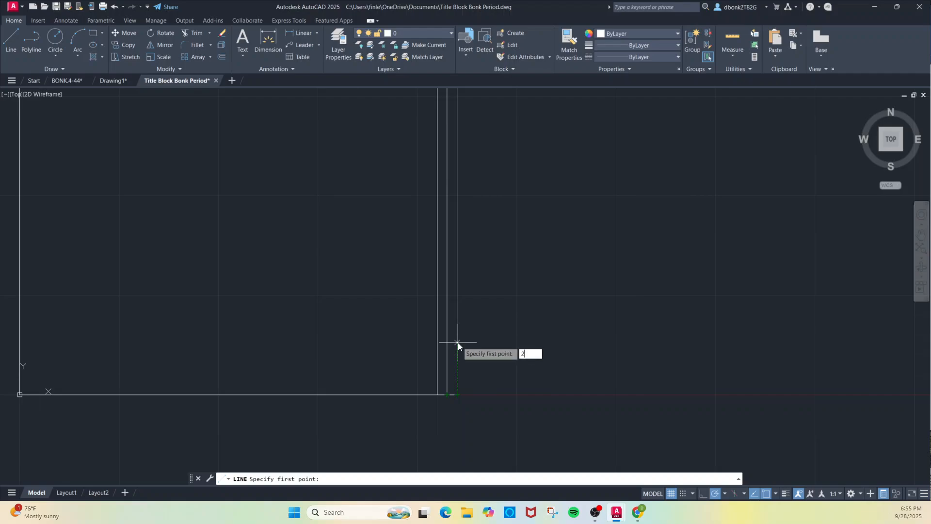
text(2-3/4)
key(Return)
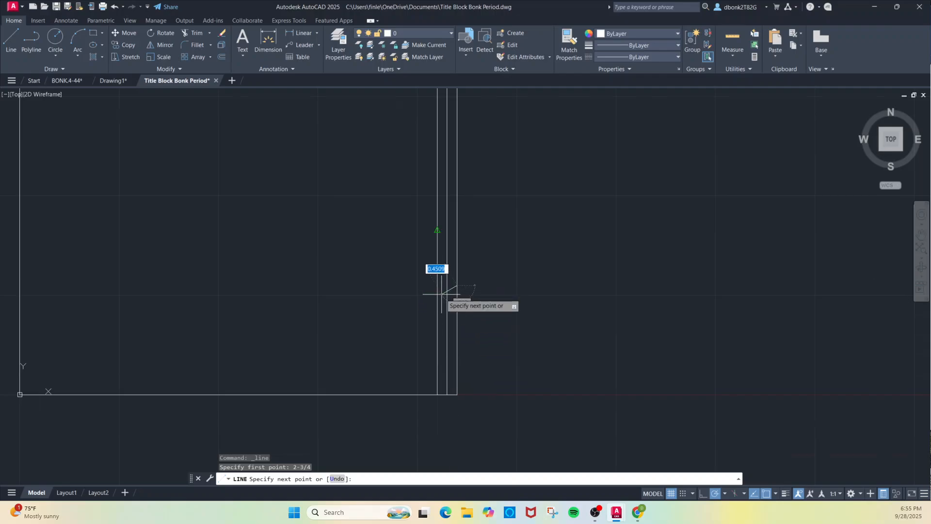
scroll(442, 292, up, 4)
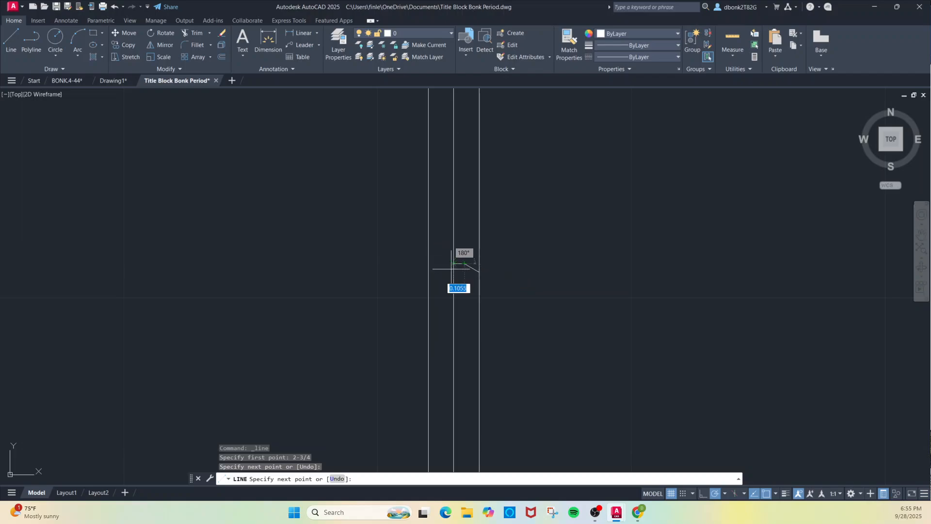
key(ctrl+z)
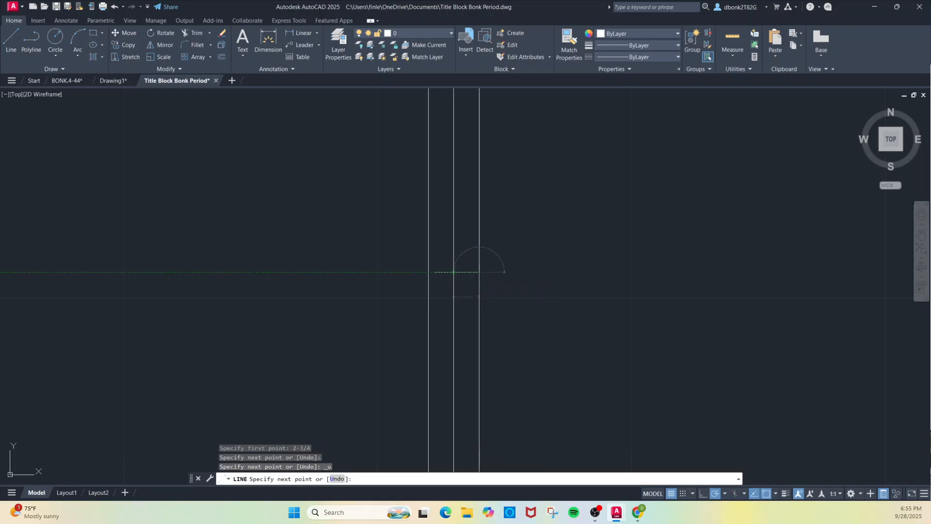
click(453, 273)
key(Return)
scroll(430, 296, down, 1)
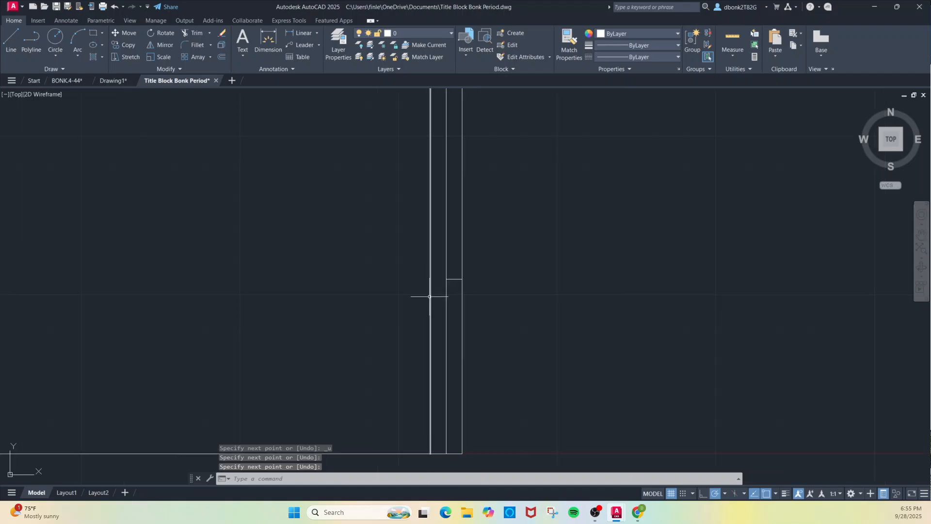
- Draw a second horizontal divider across the outer column, starting 2-3/4 below the border's upper-right corner
scroll(429, 296, down, 1)
middle_drag(478, 209, 410, 305)
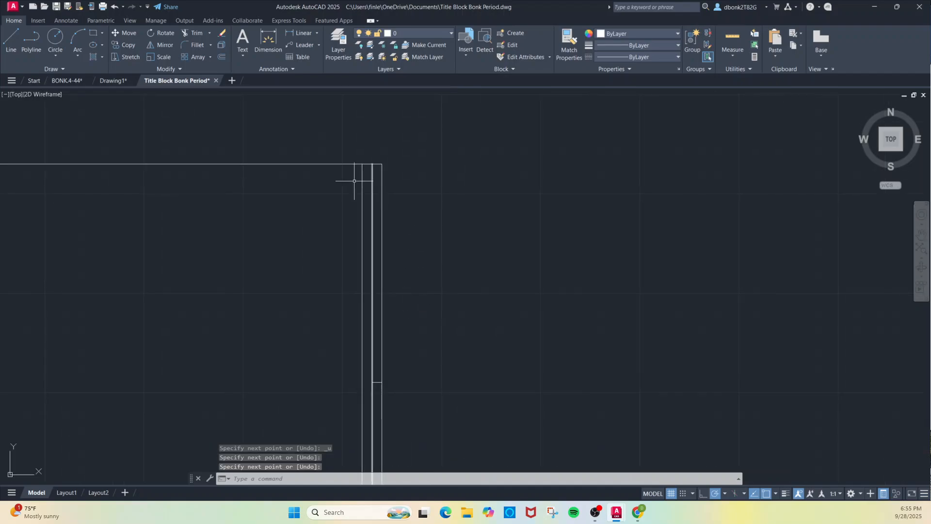
click(9, 37)
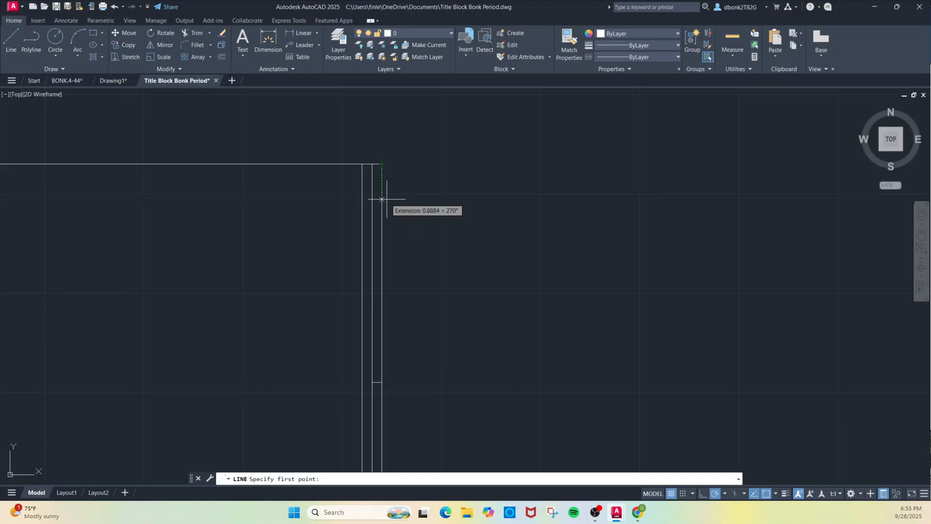
text(2)
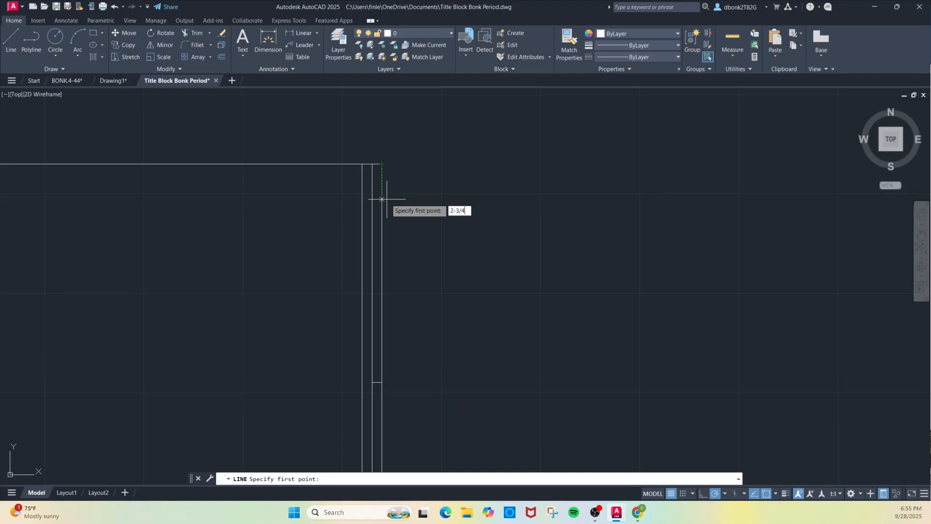
text(-3/4)
key(Return)
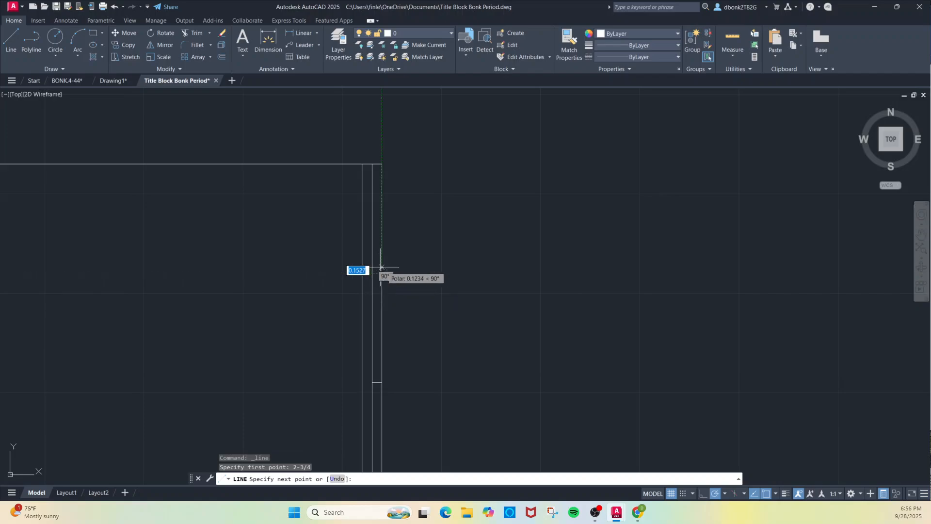
scroll(383, 269, up, 4)
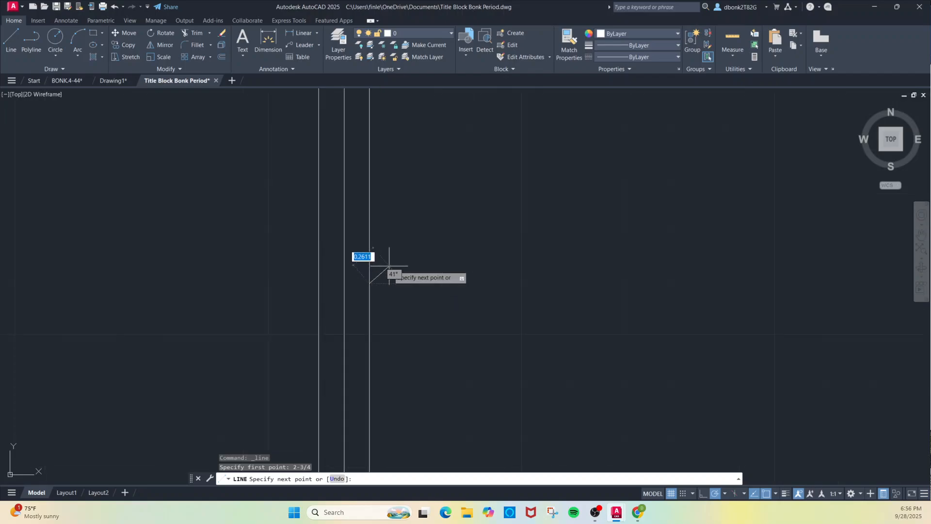
click(342, 286)
key(Return)
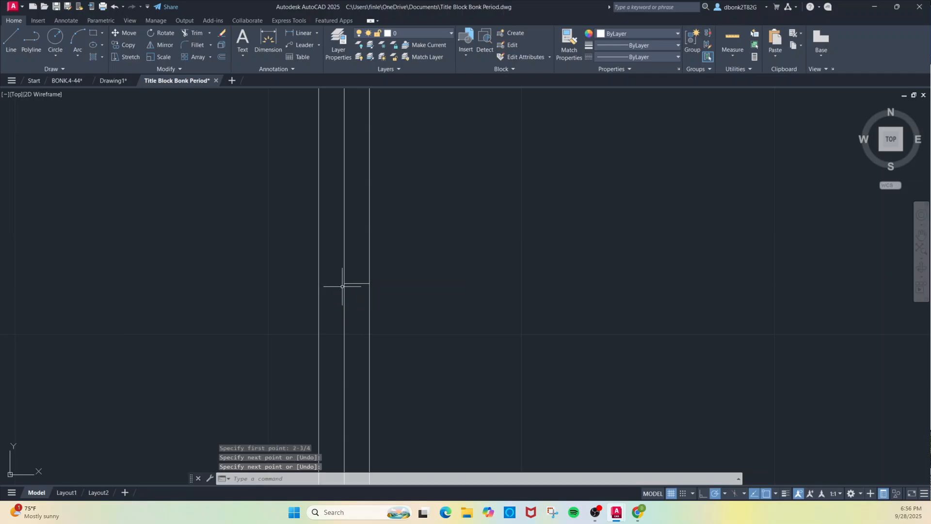
scroll(402, 243, down, 5)
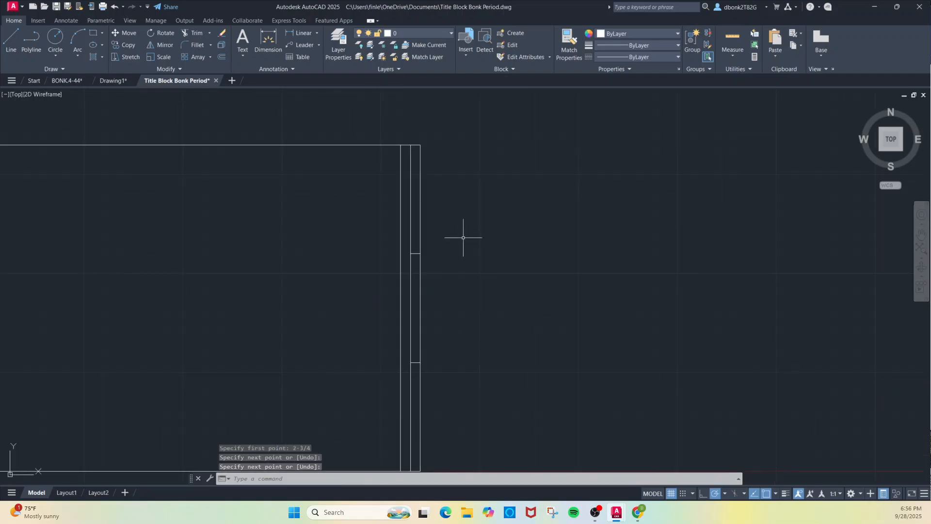
scroll(600, 346, down, 2)
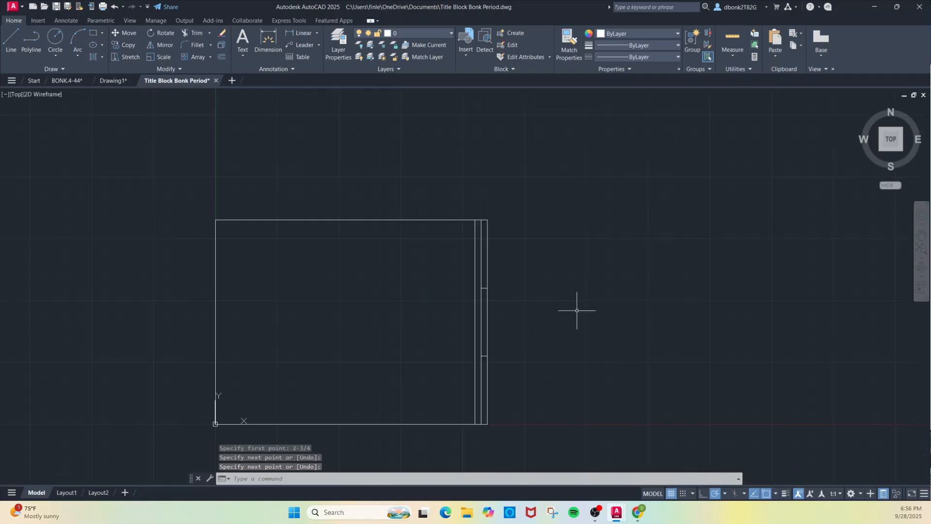
- Check the active object snaps and draw a horizontal divider across the inner column between the midpoints of its two vertical lines
click(778, 491)
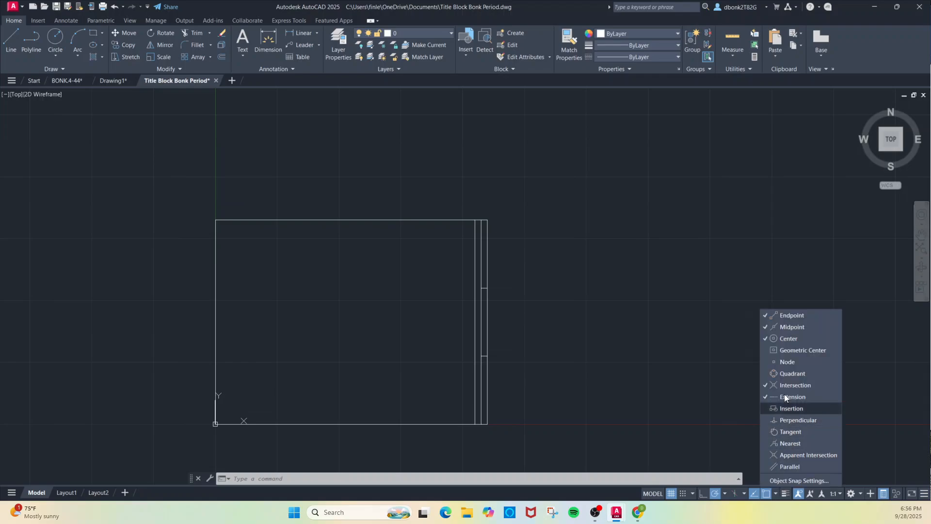
click(14, 34)
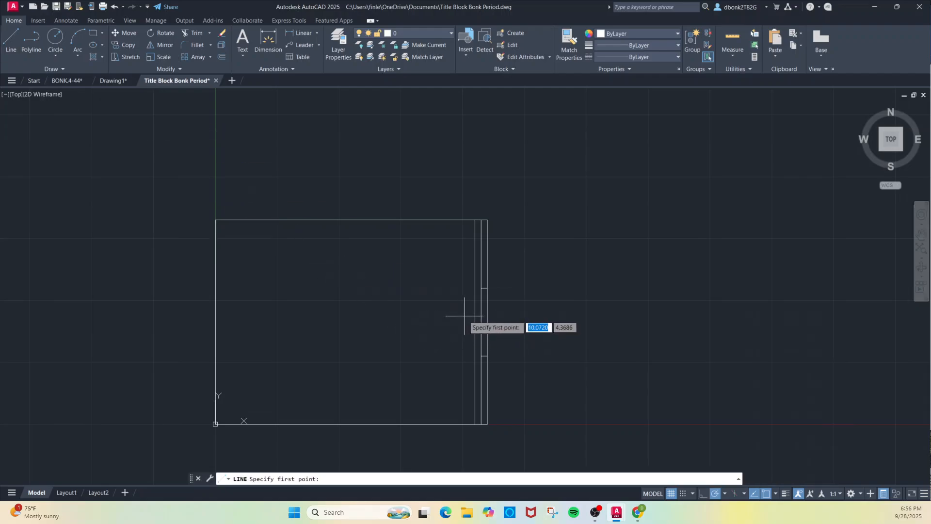
scroll(463, 317, up, 4)
click(493, 329)
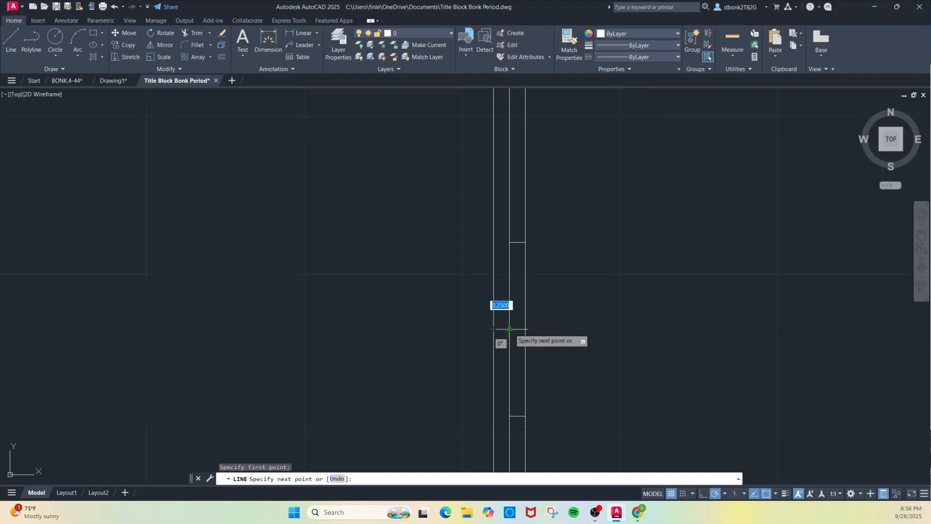
click(509, 328)
key(Return)
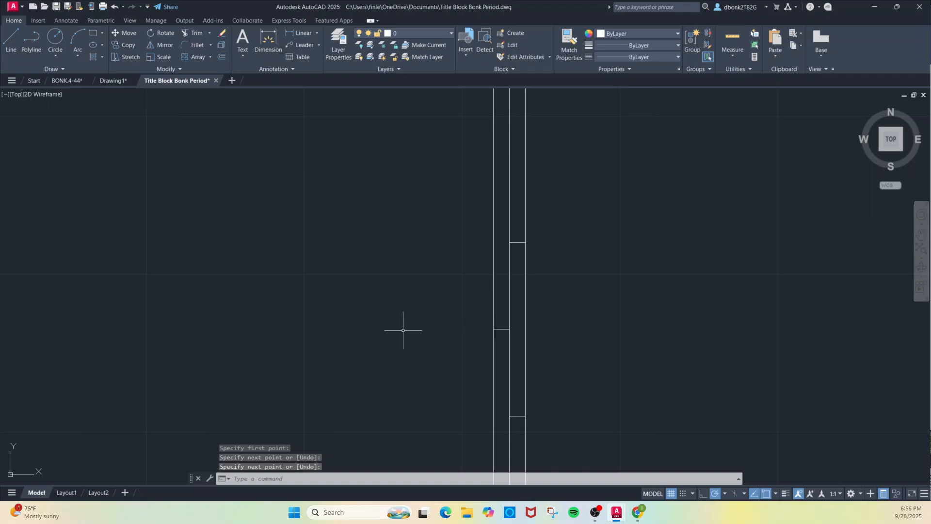
scroll(403, 331, down, 6)
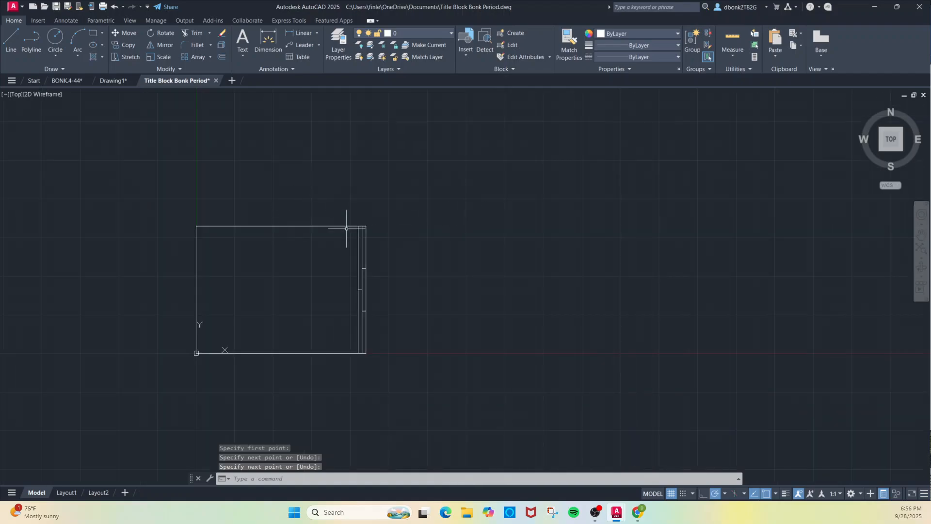
middle_drag(285, 251, 347, 231)
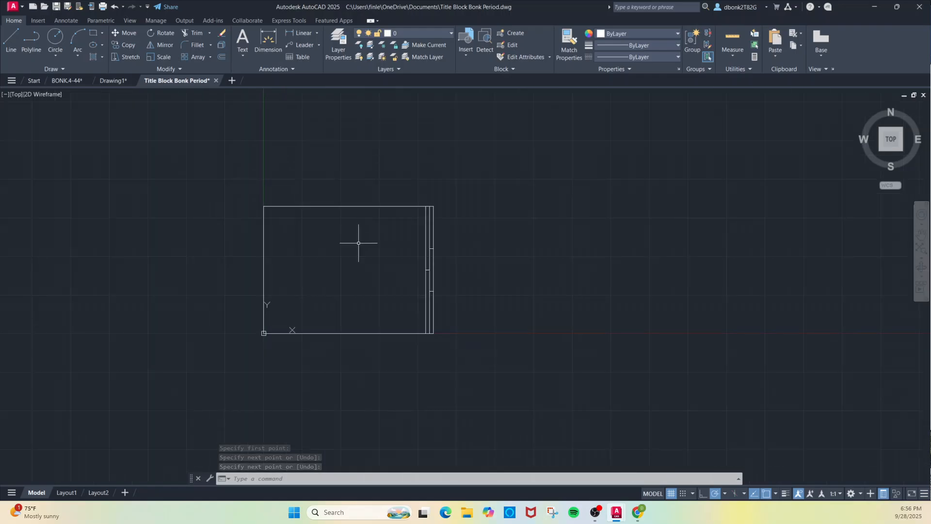
- Check that LineWeight is enabled among the status bar tools and test the lineweight display toggle
click(924, 494)
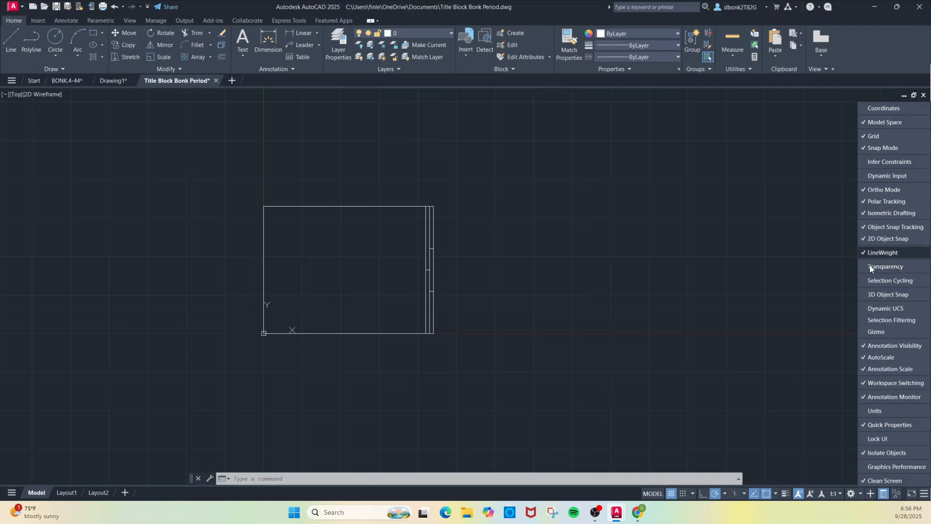
click(924, 495)
click(924, 495)
click(786, 497)
click(787, 497)
click(787, 497)
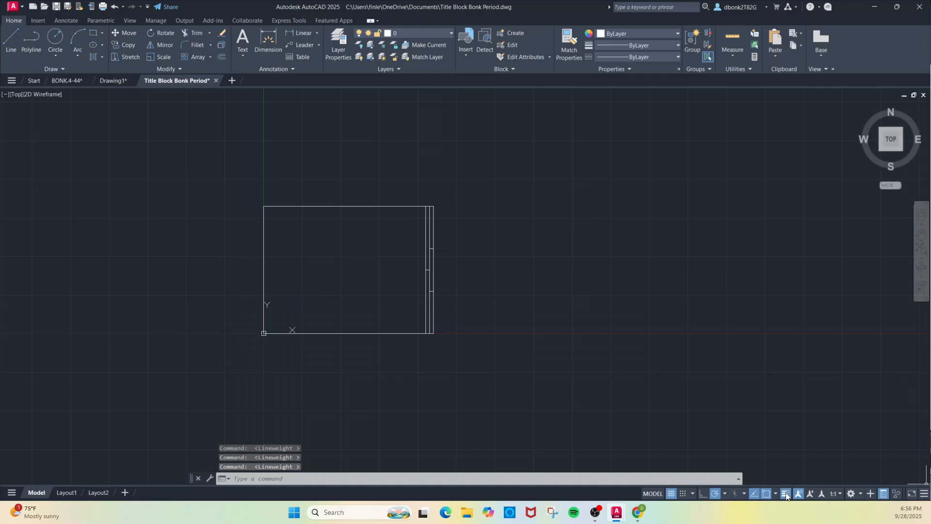
- Select all the border and title block lines and set their lineweight to 1.00 mm
click(216, 169)
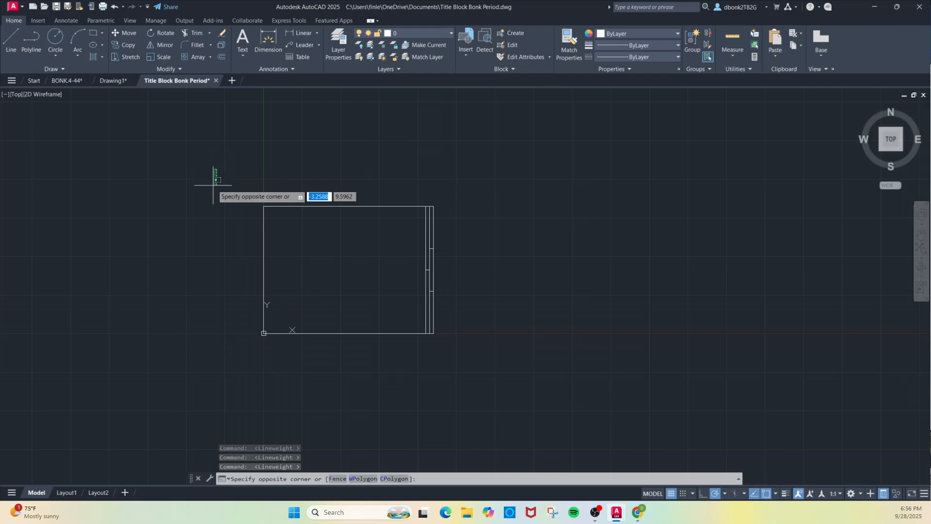
click(467, 369)
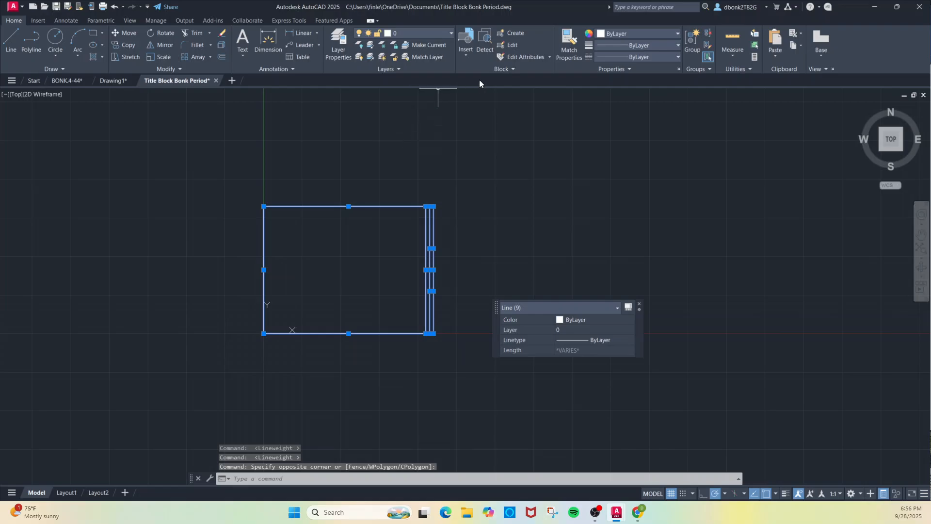
click(630, 48)
scroll(620, 151, down, 4)
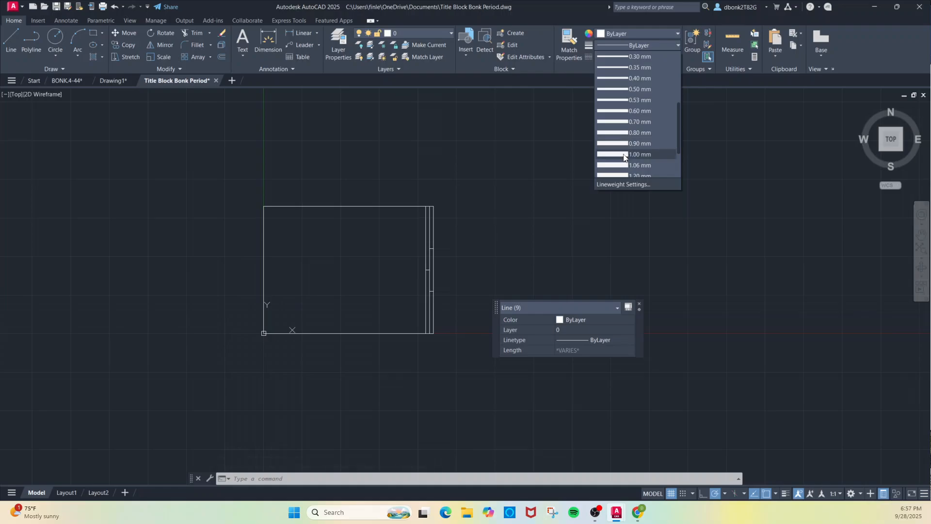
click(621, 155)
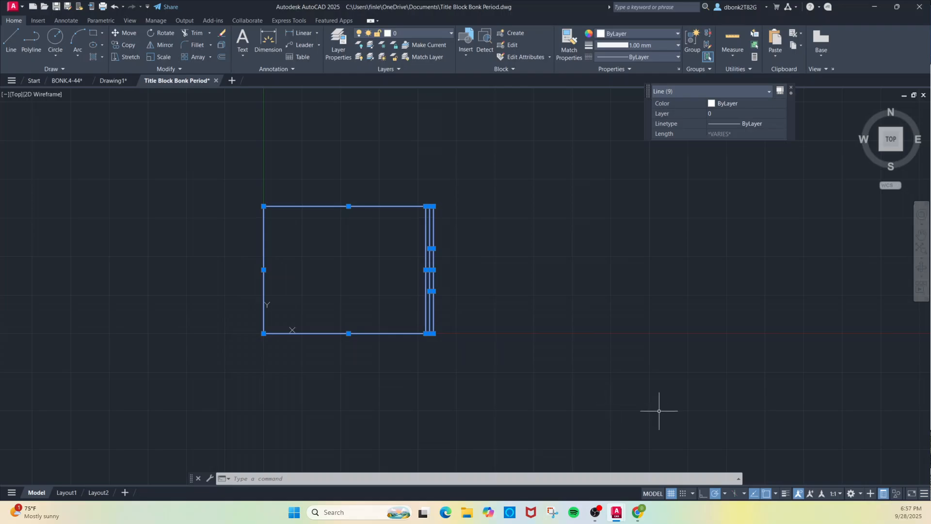
- Turn lineweight display on and off to preview the thickness of the title block lines
click(784, 493)
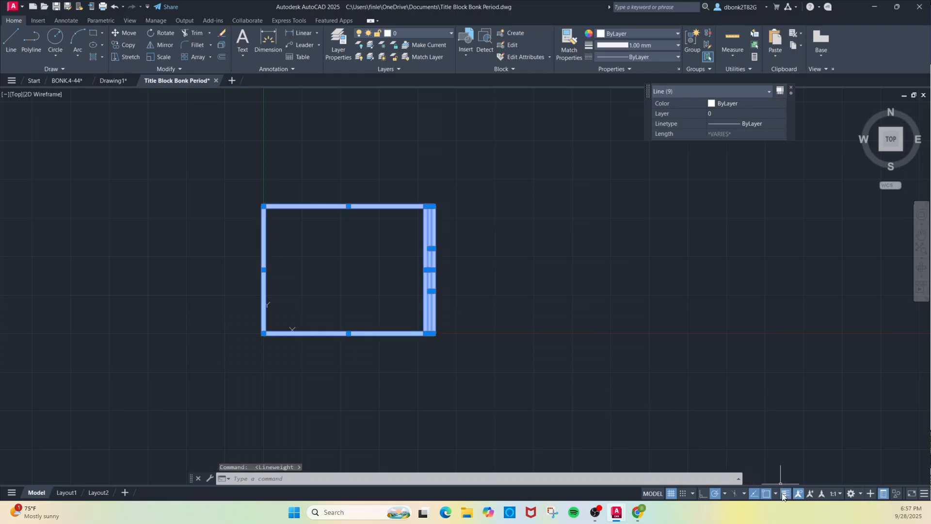
click(785, 493)
click(784, 494)
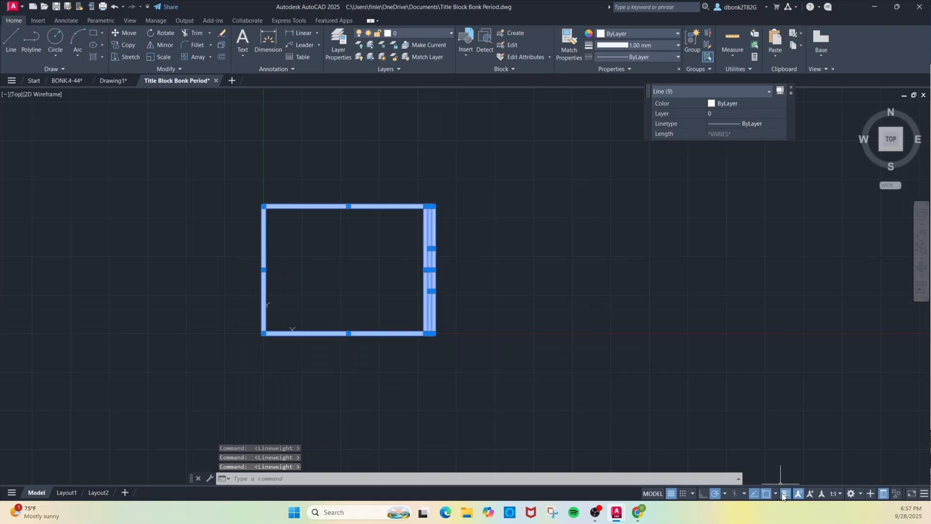
click(784, 493)
scroll(462, 367, up, 2)
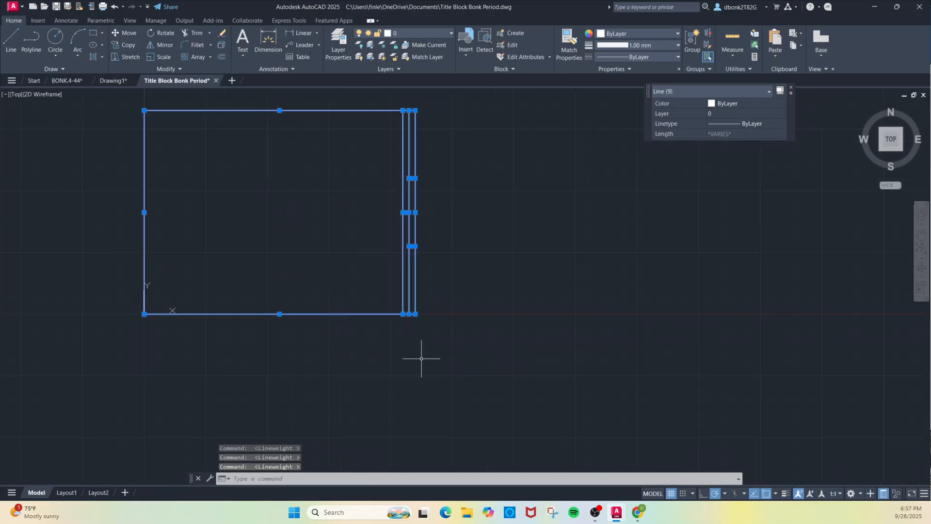
mouse_move(424, 357)
middle_down()
mouse_move(555, 436)
mouse_move(611, 438)
middle_up()
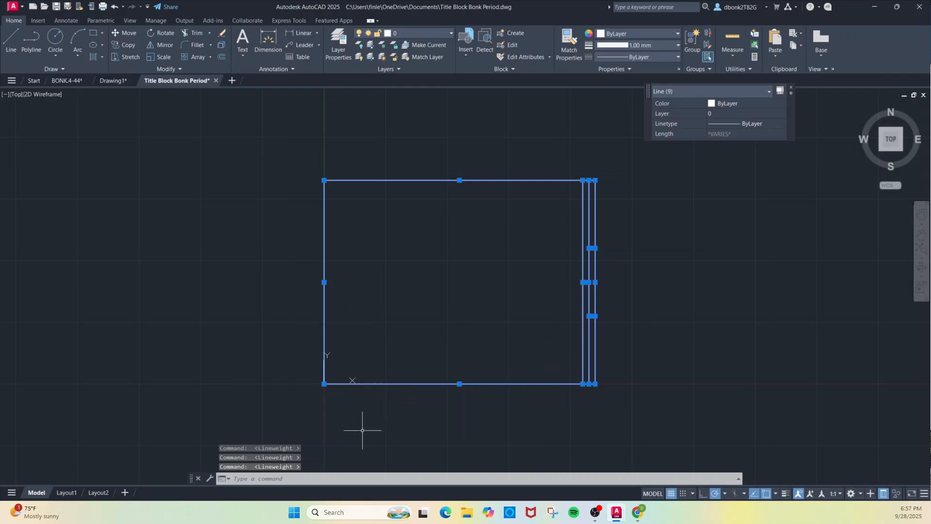
- View the finished 4-44 reference drawing to compare its title block, and return to the title block drawing
click(66, 80)
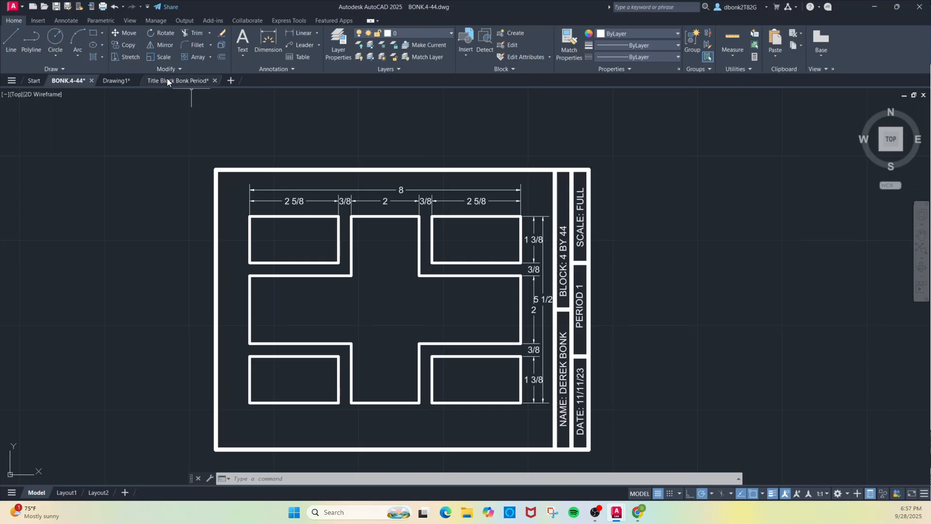
click(190, 82)
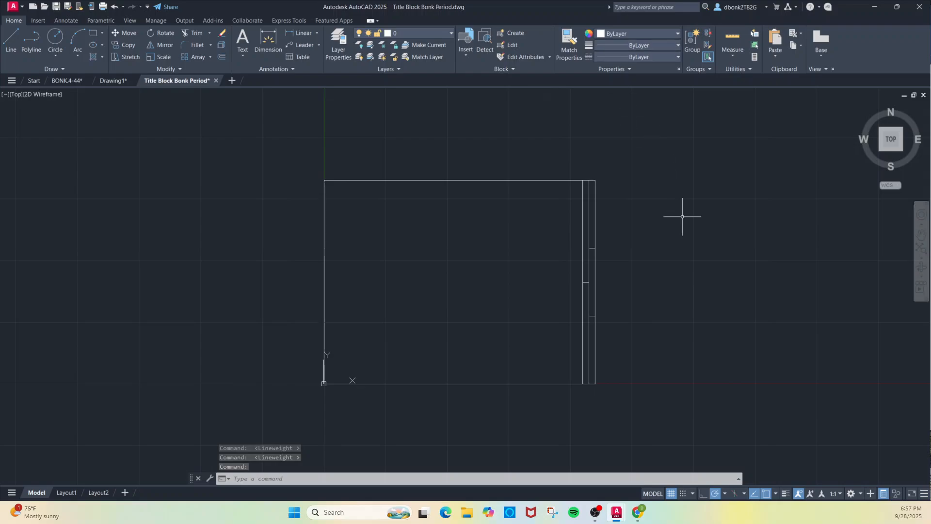
click(785, 495)
click(784, 495)
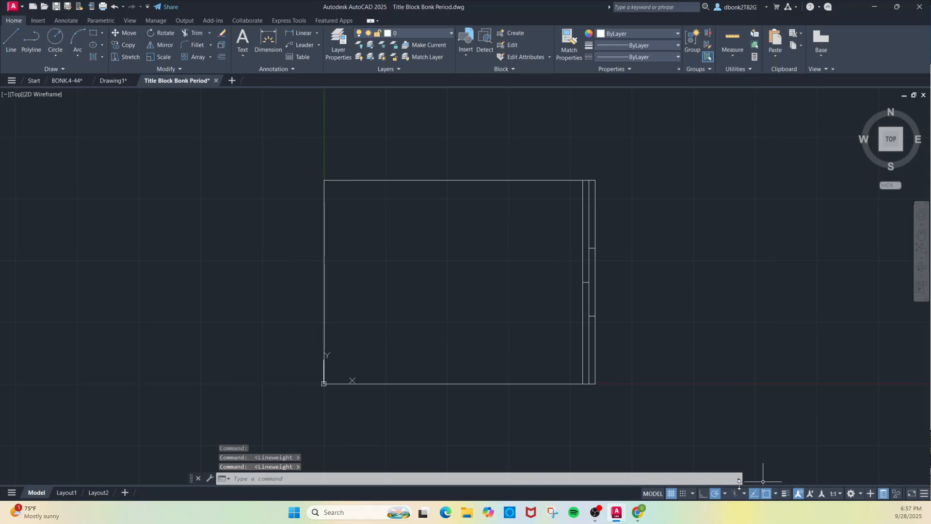
- Dimension the border's overall width above its upper edge and its overall height beside its left edge
click(269, 42)
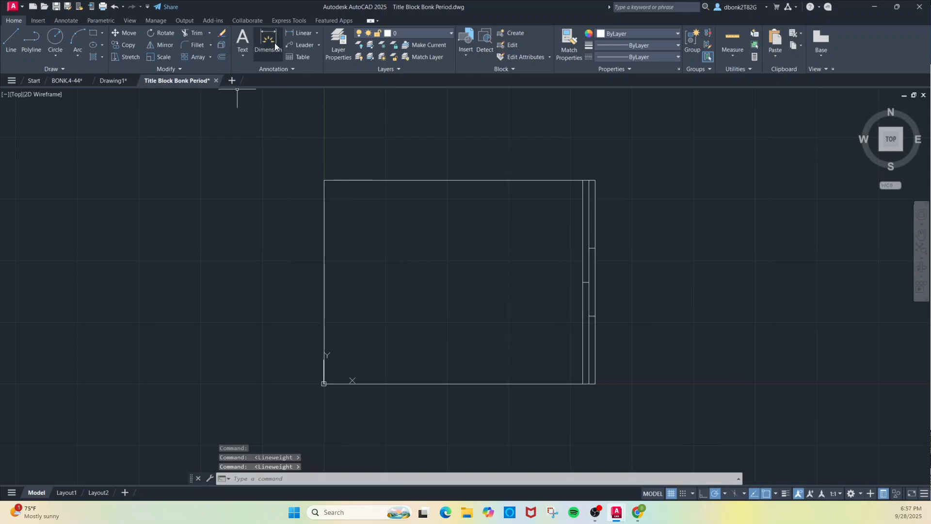
click(394, 180)
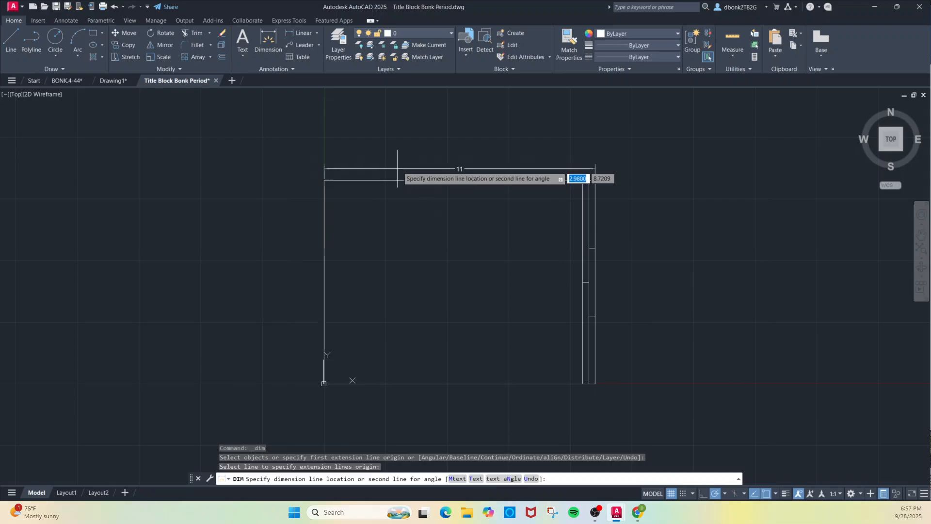
click(397, 167)
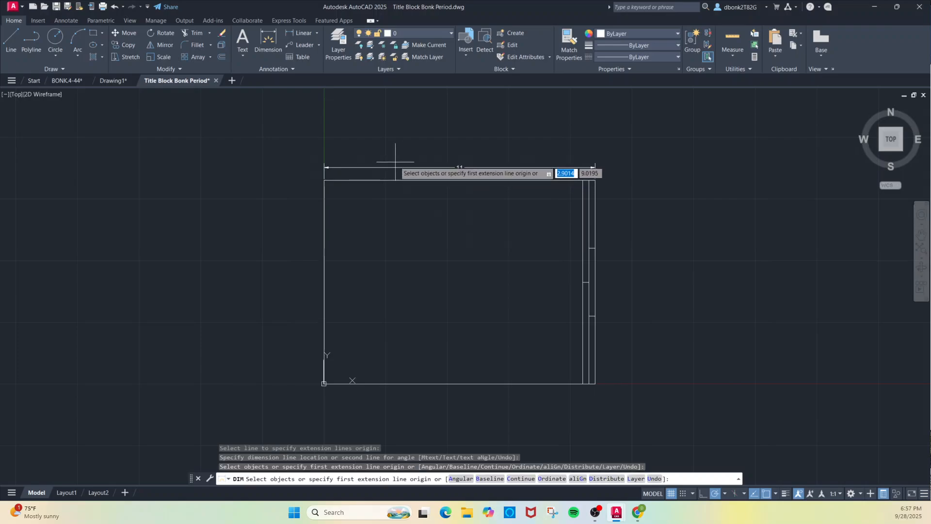
click(323, 237)
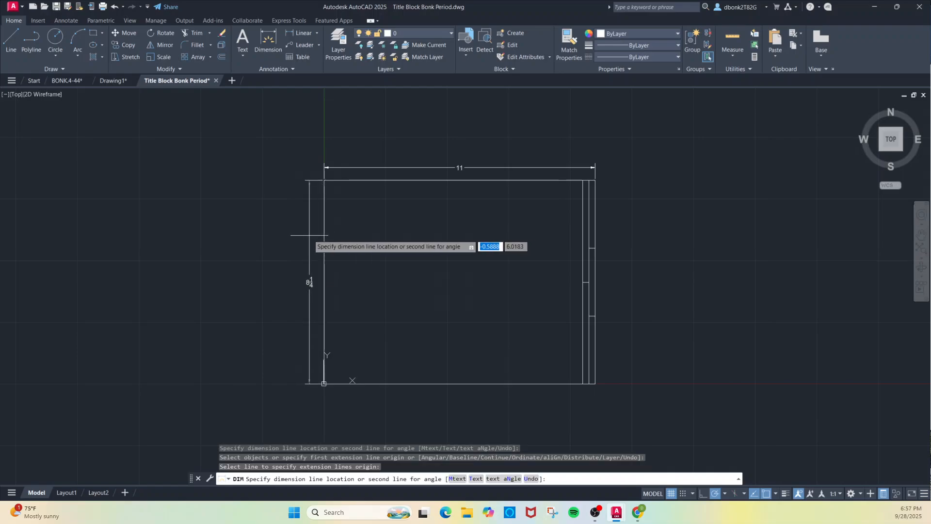
click(313, 237)
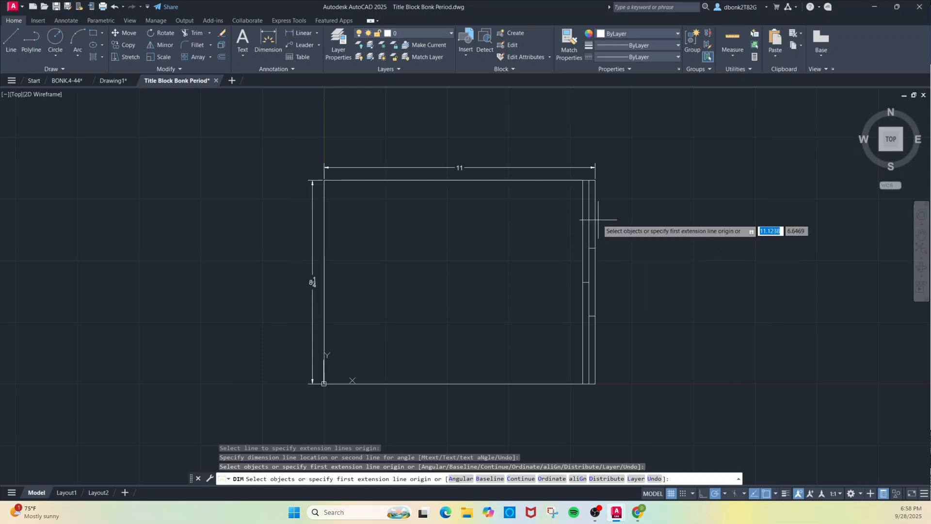
- Dimension the height of the upper cell in the title block's outer column, placing it just outside the right edge
scroll(598, 220, up, 4)
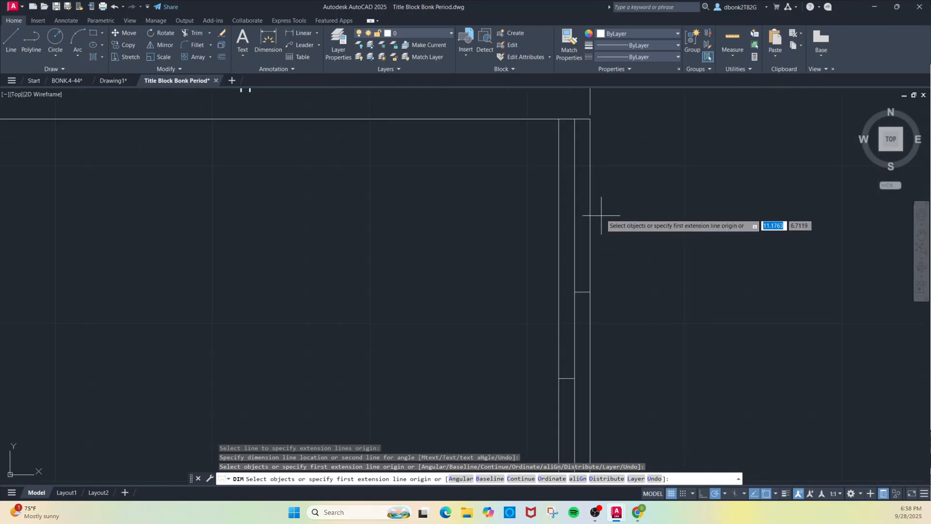
key(Return)
click(590, 119)
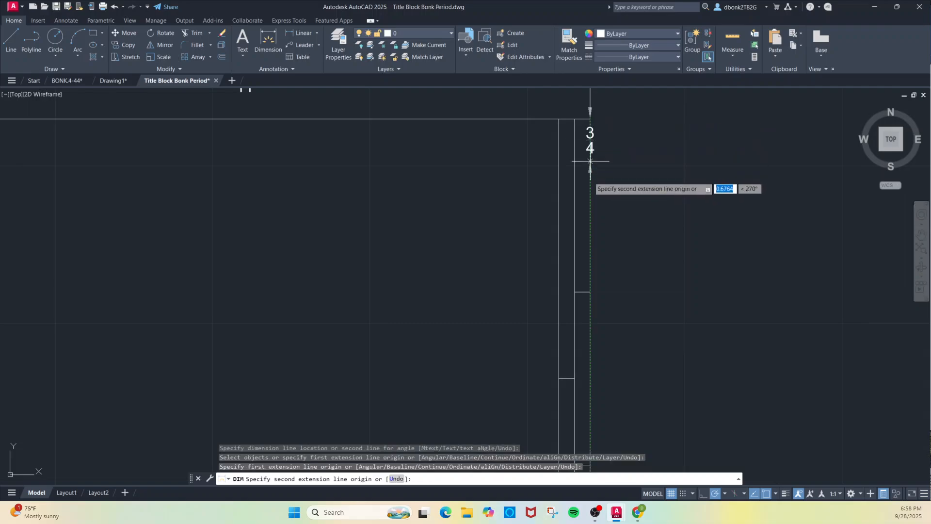
click(590, 291)
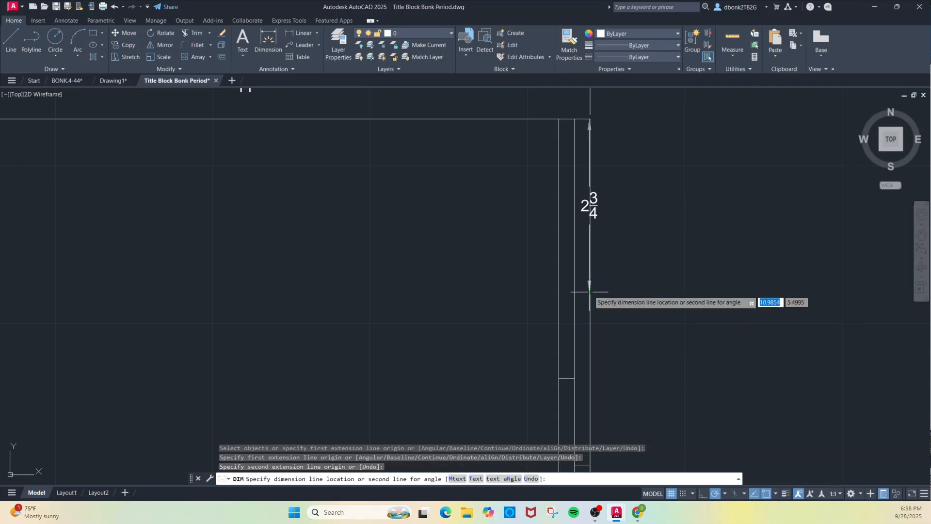
click(615, 287)
- Try to dimension the middle cell of the outer column from its lower to its upper divider, and undo that dimension
scroll(615, 287, down, 4)
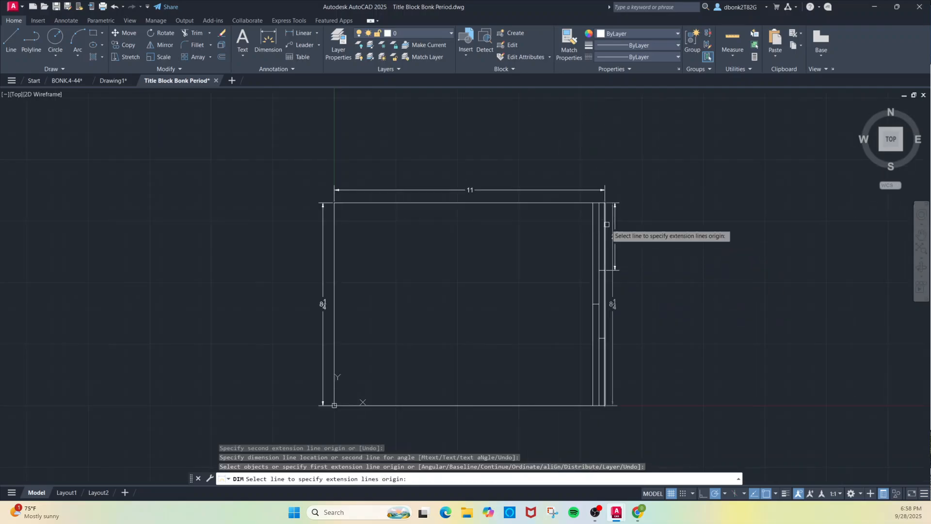
scroll(621, 336, up, 4)
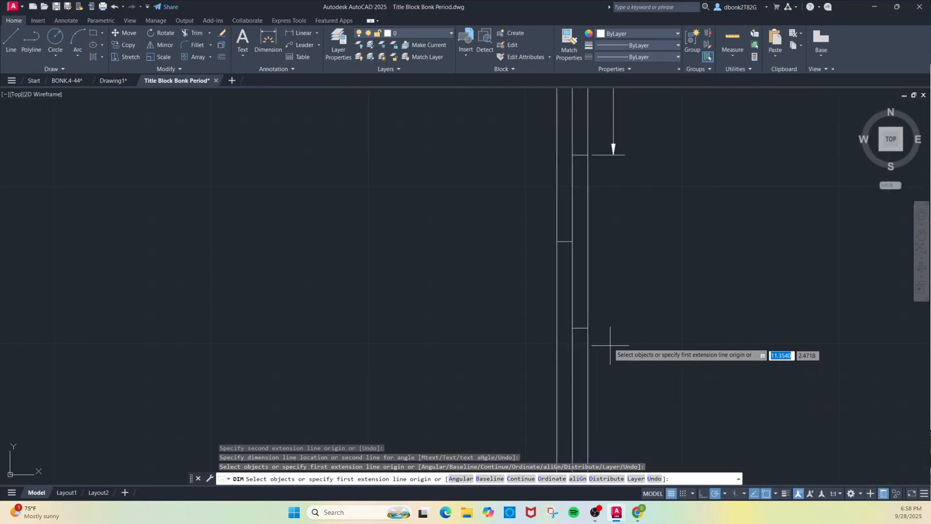
key(Return)
key(Return)
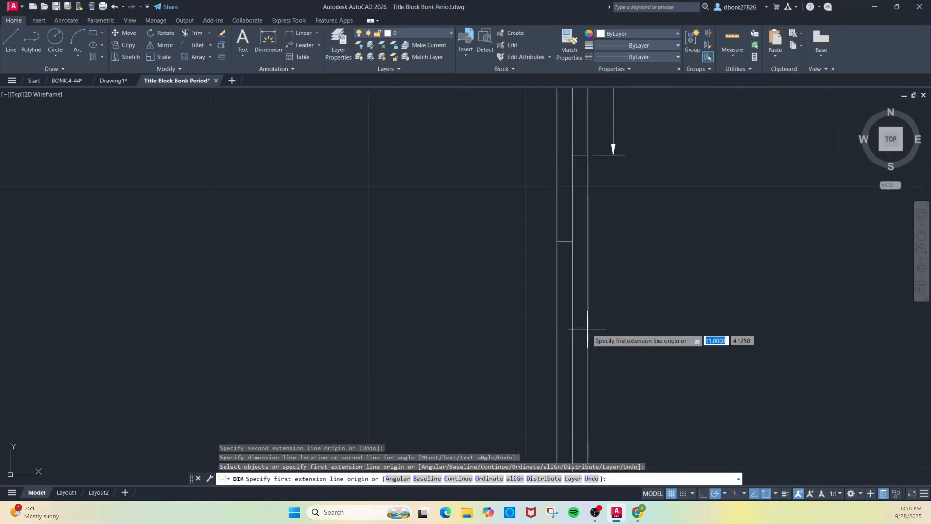
click(588, 328)
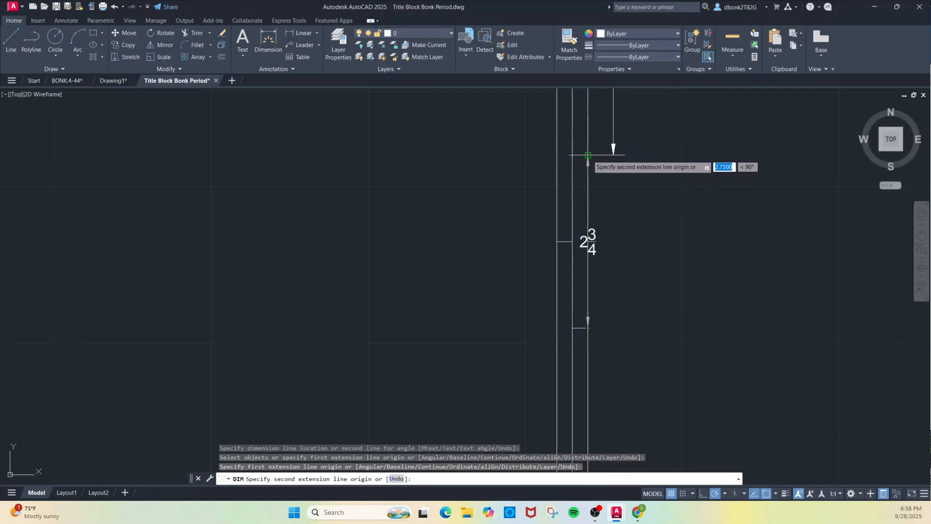
click(588, 155)
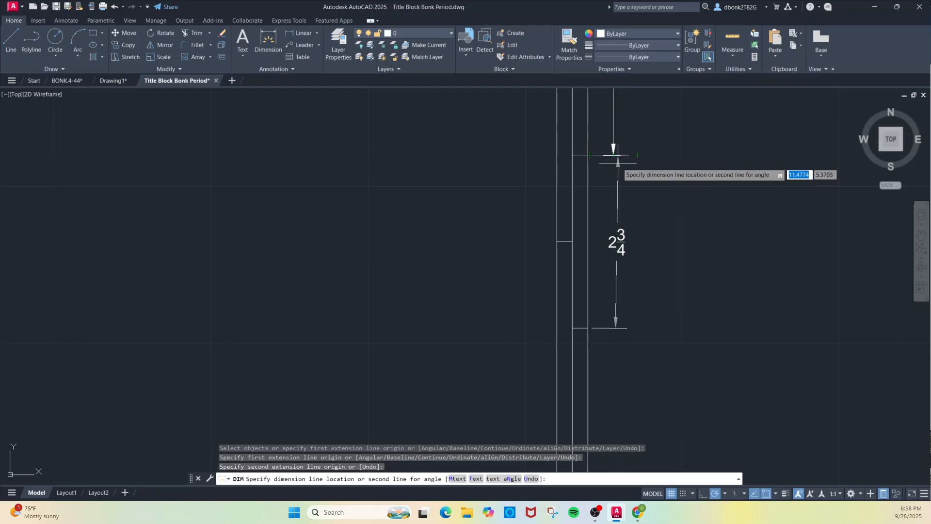
click(613, 160)
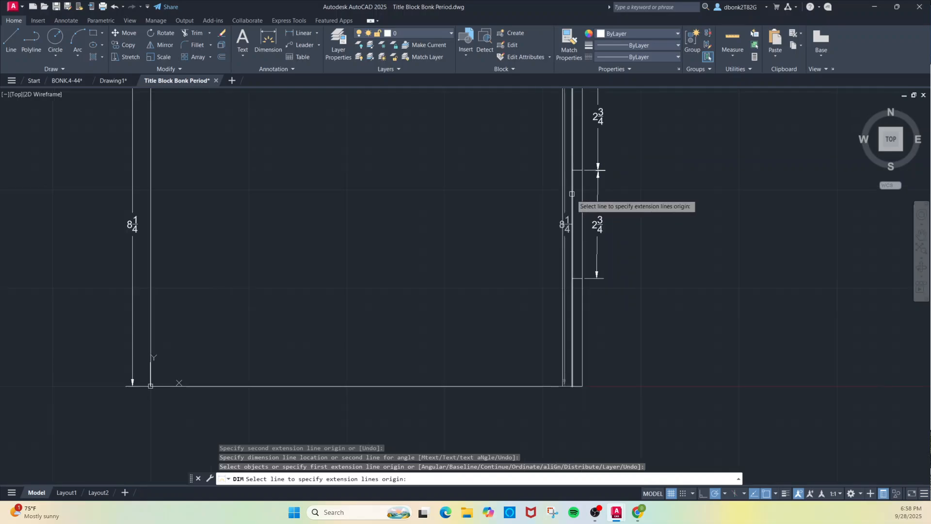
key(ctrl+z)
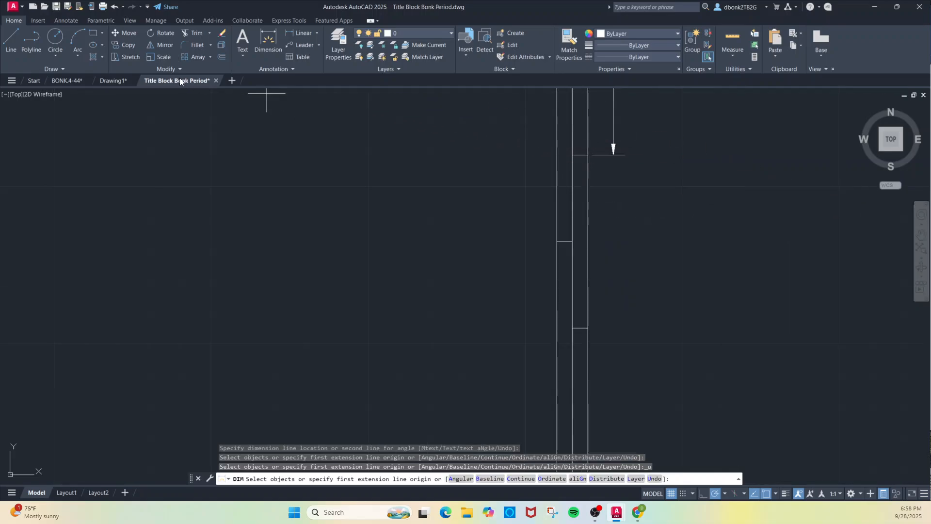
- Dimension the height of the outer column's middle cell from upper to lower divider, in line with the upper cell's dimension
click(267, 38)
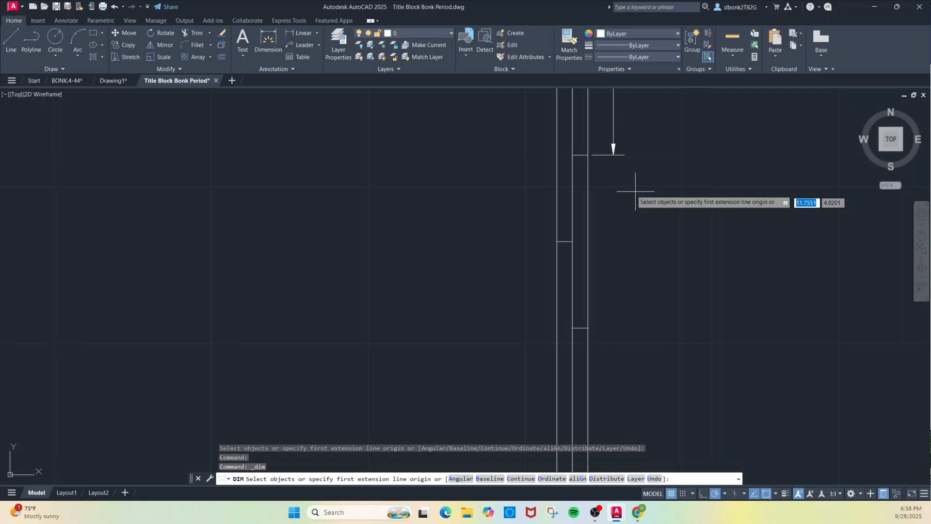
click(588, 155)
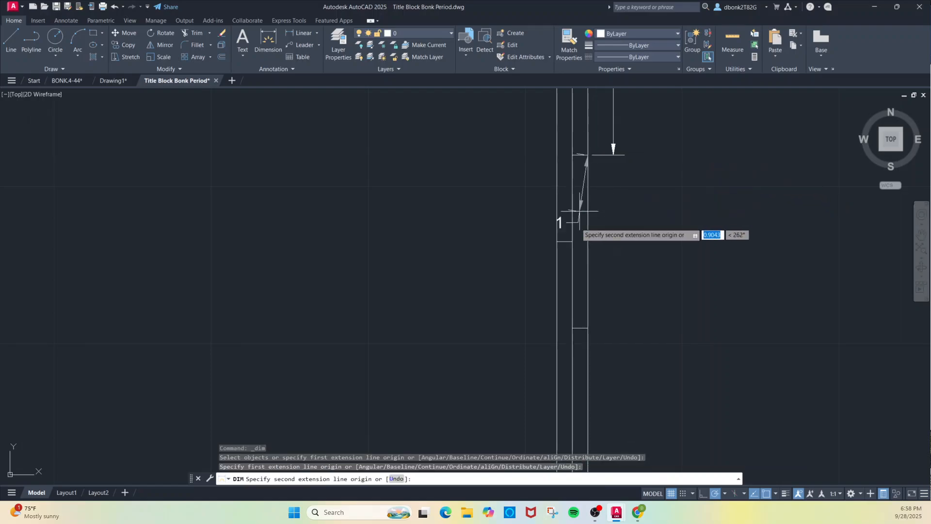
click(588, 329)
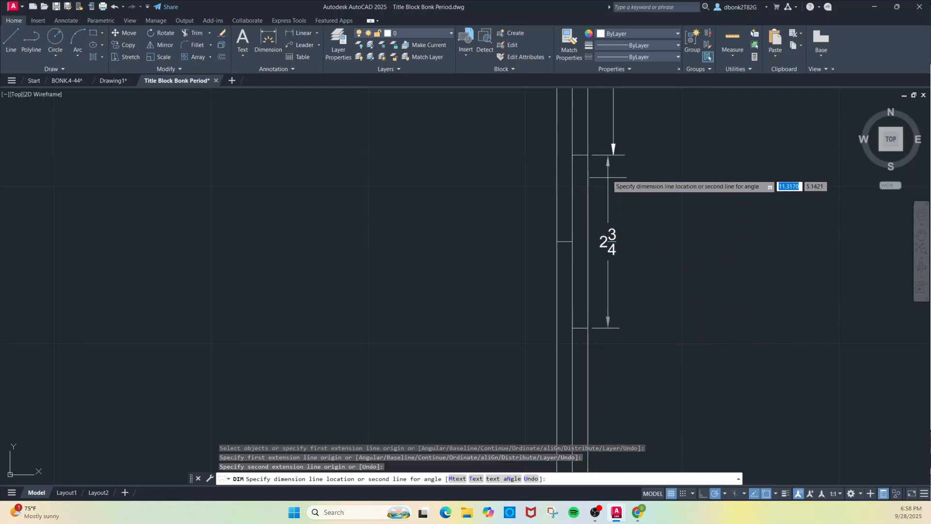
click(614, 155)
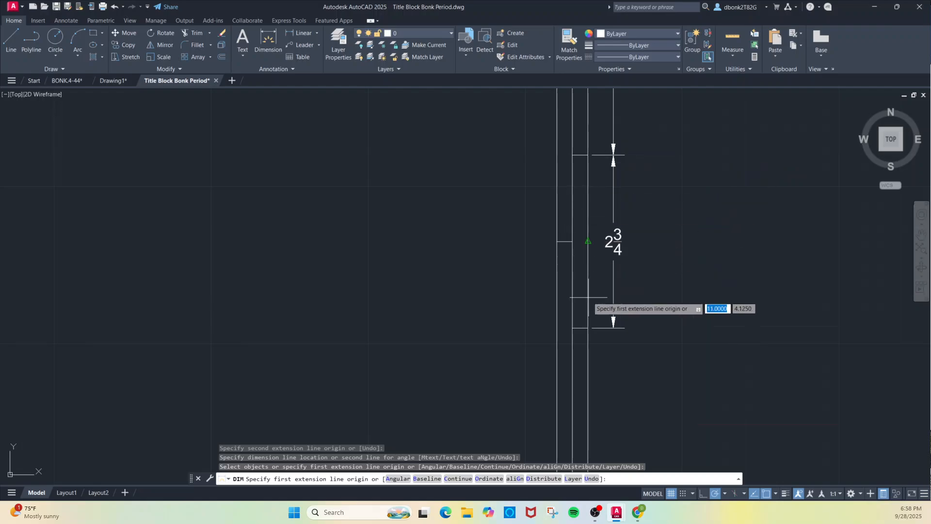
- Dimension the height of the outer column's lowest cell down to the border's corner, in line with the dimensions above it
scroll(557, 243, down, 4)
middle_drag(558, 243, 507, 187)
scroll(560, 290, up, 2)
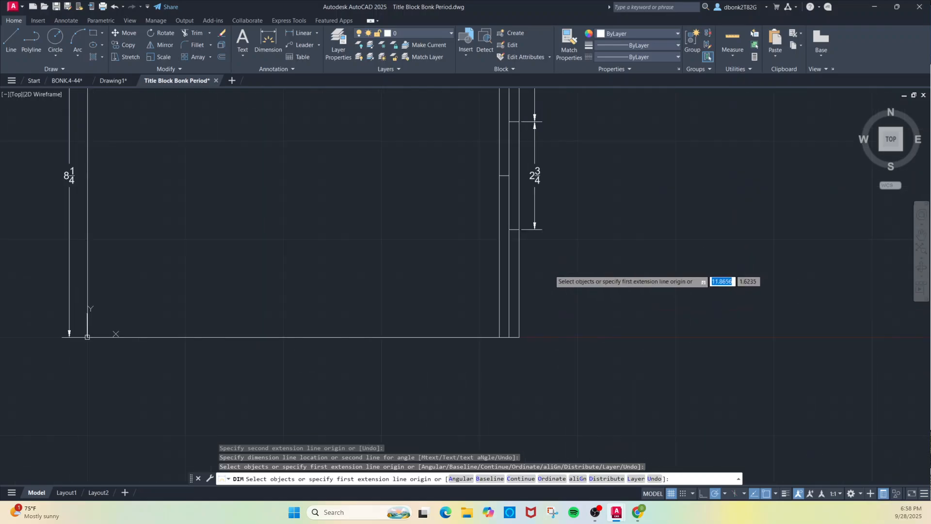
click(509, 229)
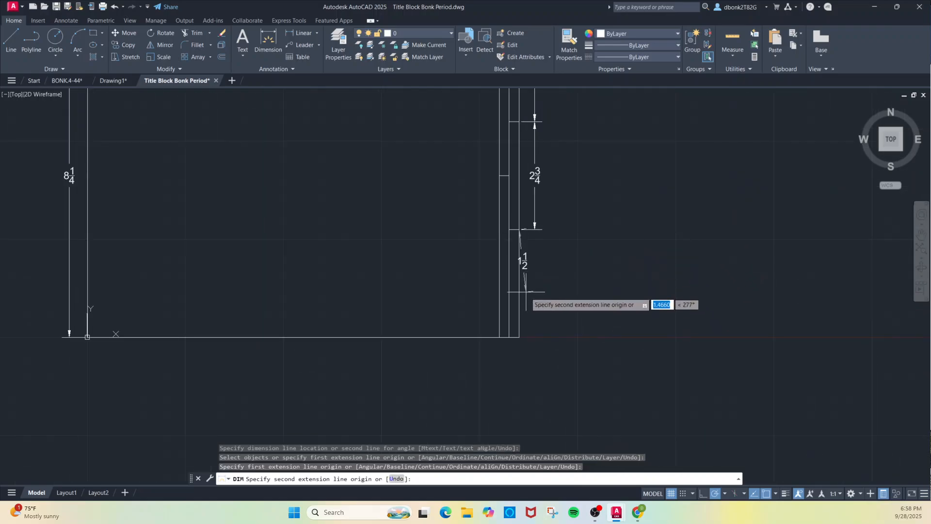
click(519, 337)
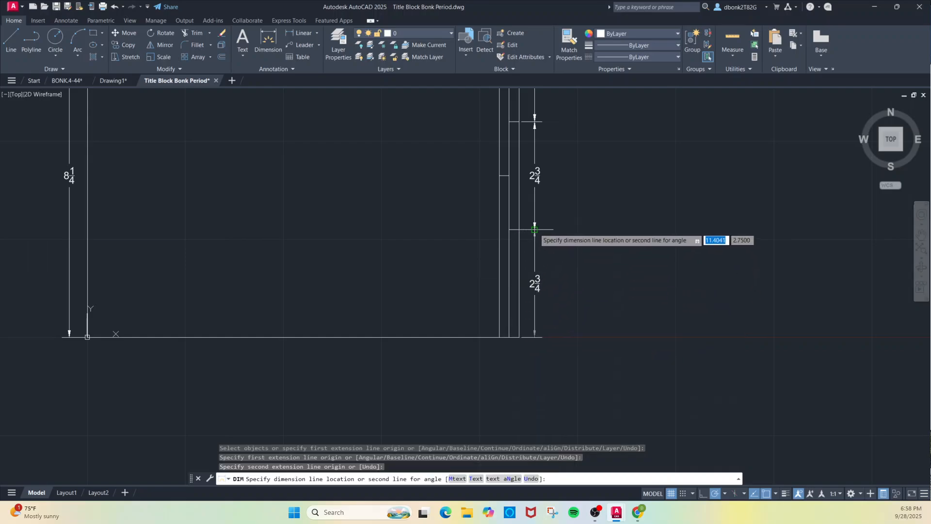
scroll(536, 232, up, 6)
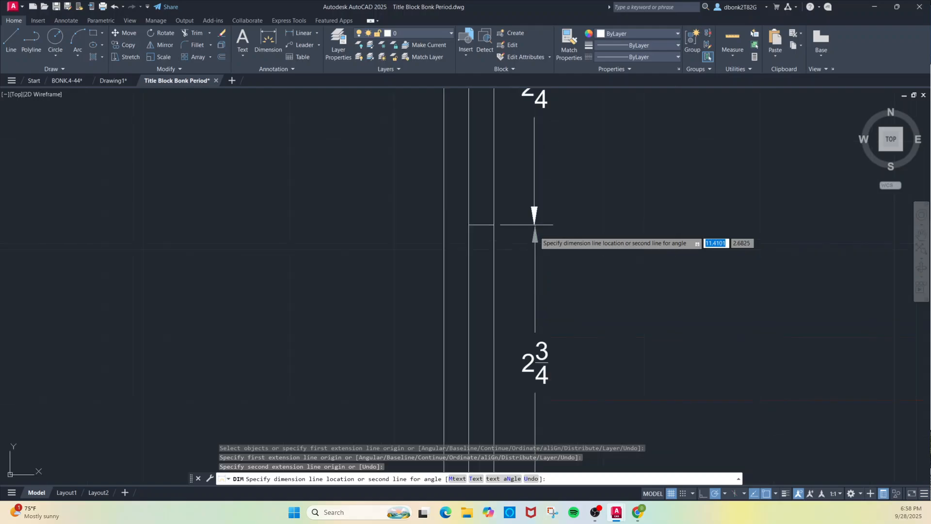
click(533, 221)
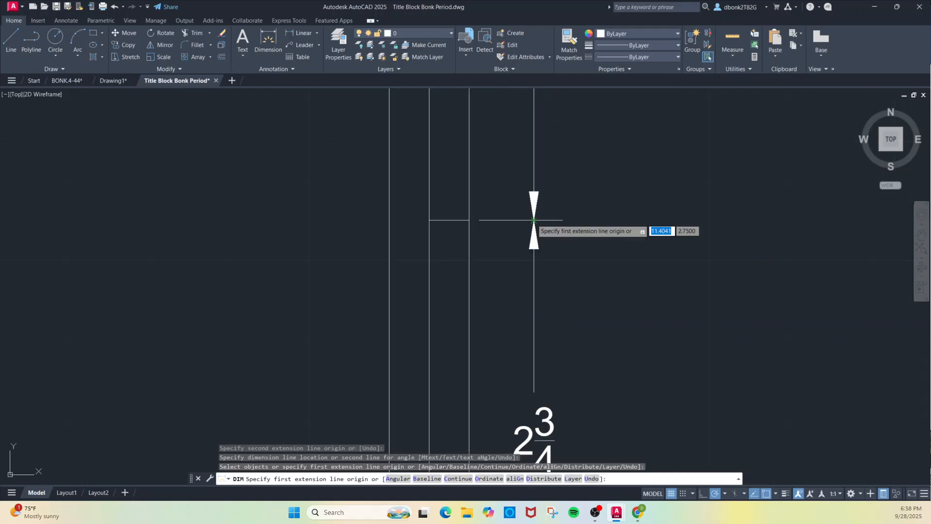
- Dimension the width of the title block's outer column, placing the dimension below the border's lower edge
scroll(532, 219, down, 6)
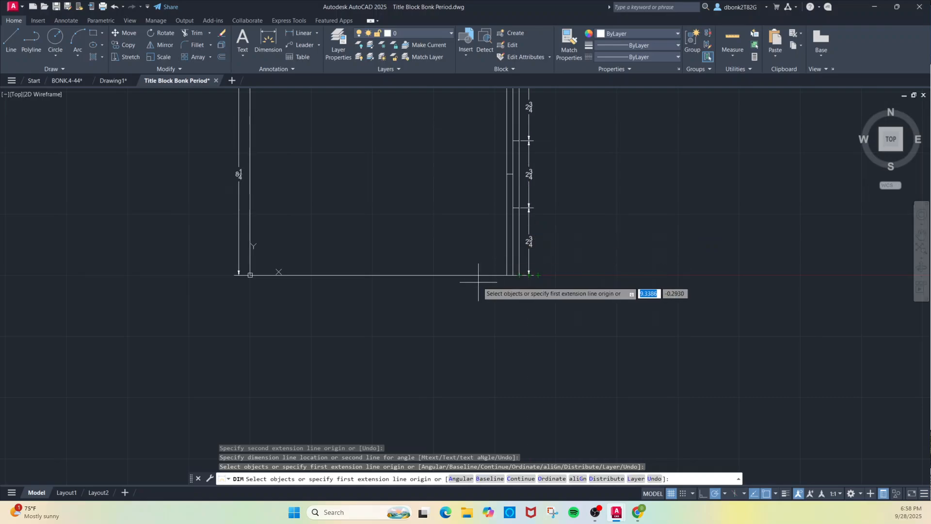
scroll(514, 263, up, 2)
key(Return)
scroll(514, 264, up, 2)
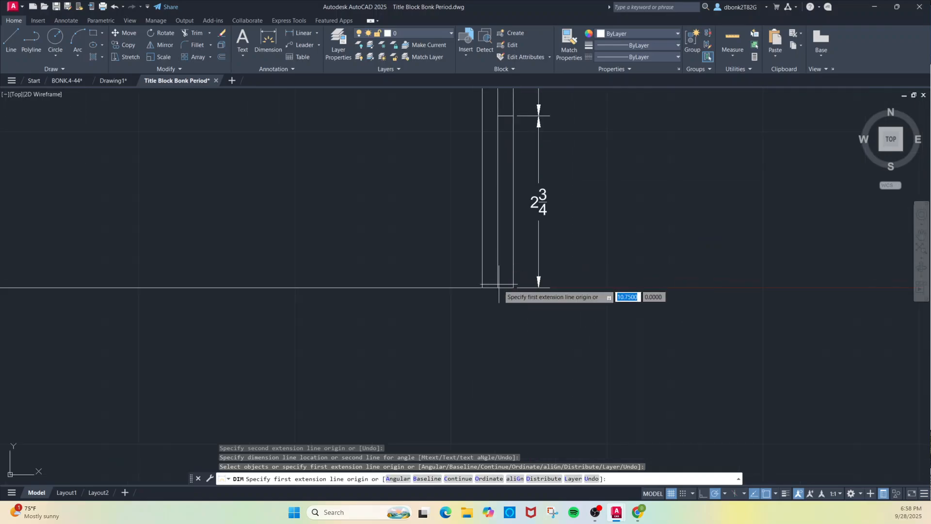
scroll(495, 294, up, 3)
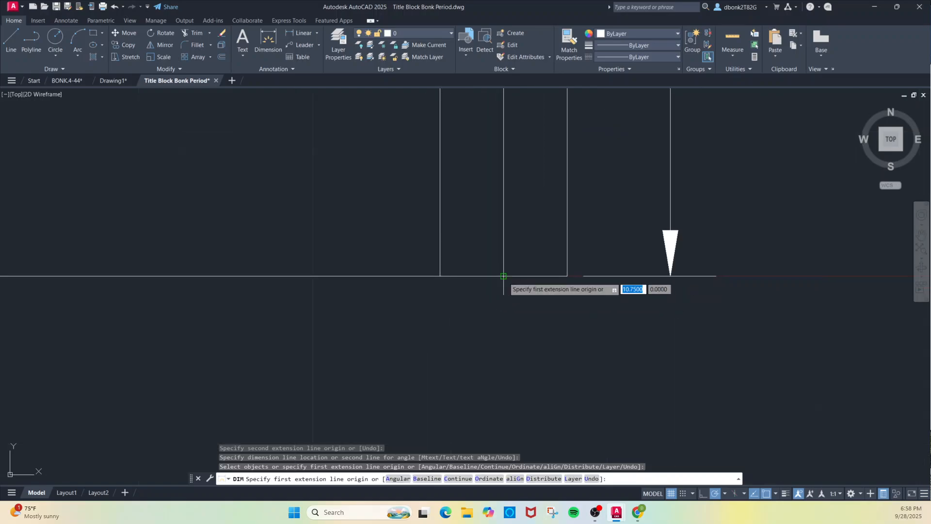
click(503, 276)
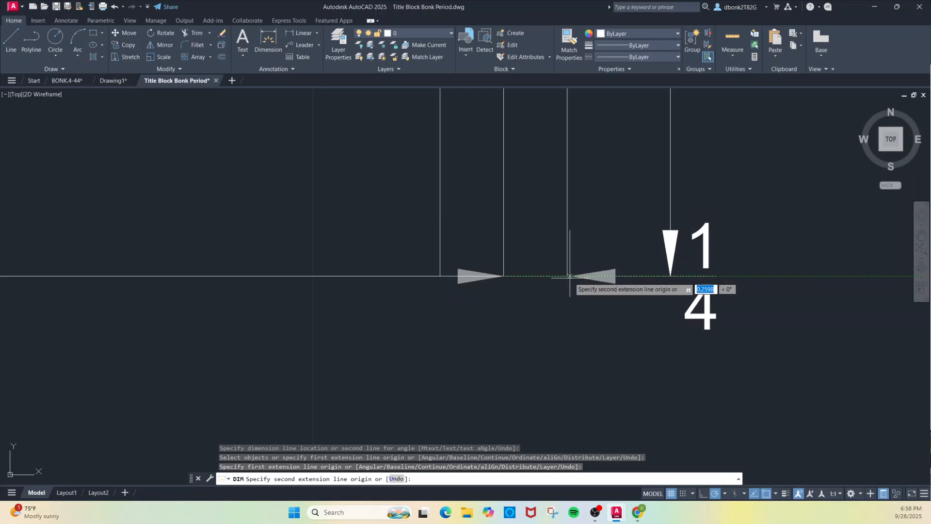
click(567, 276)
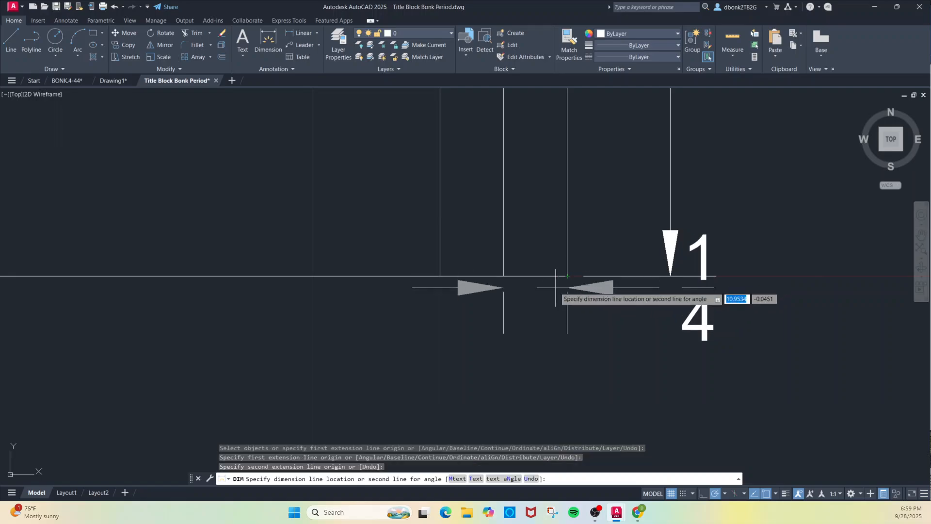
click(546, 348)
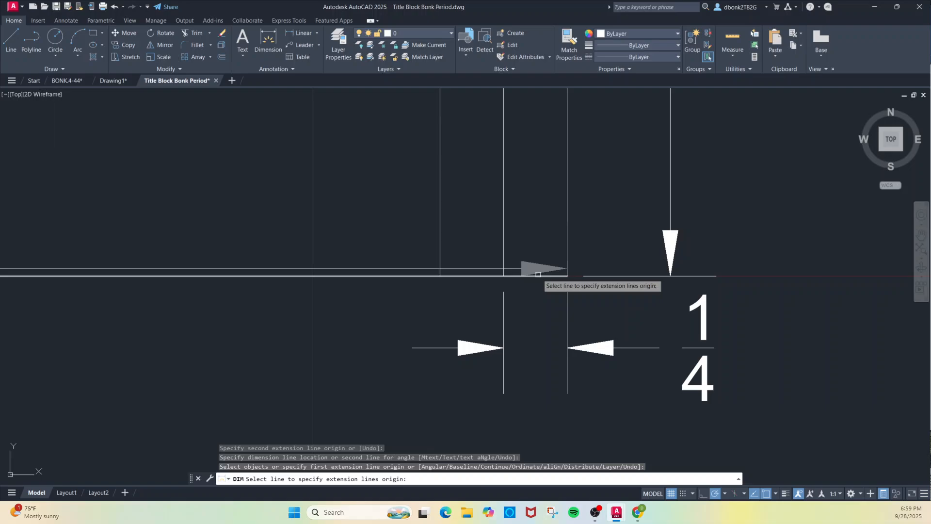
- Dimension the combined width of both title block columns, placing it below the outer column's width dimension
click(567, 276)
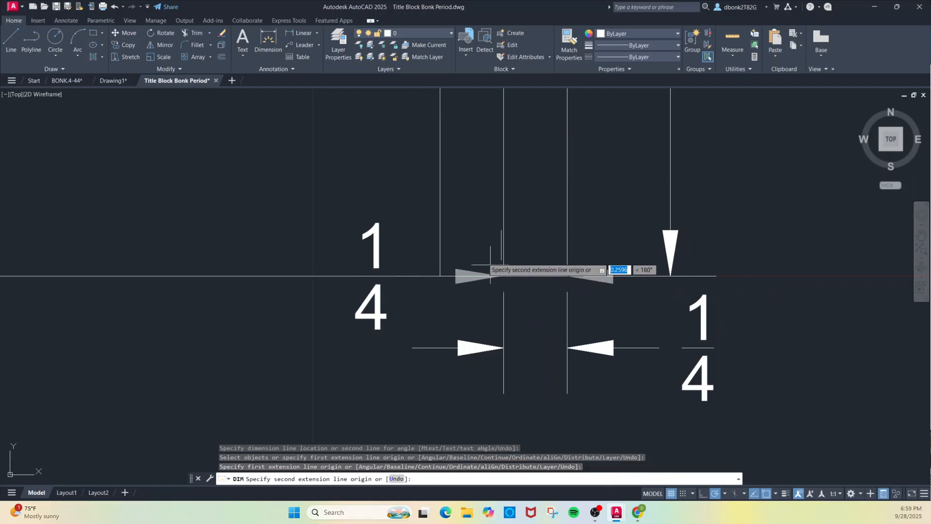
click(444, 276)
scroll(442, 342, down, 4)
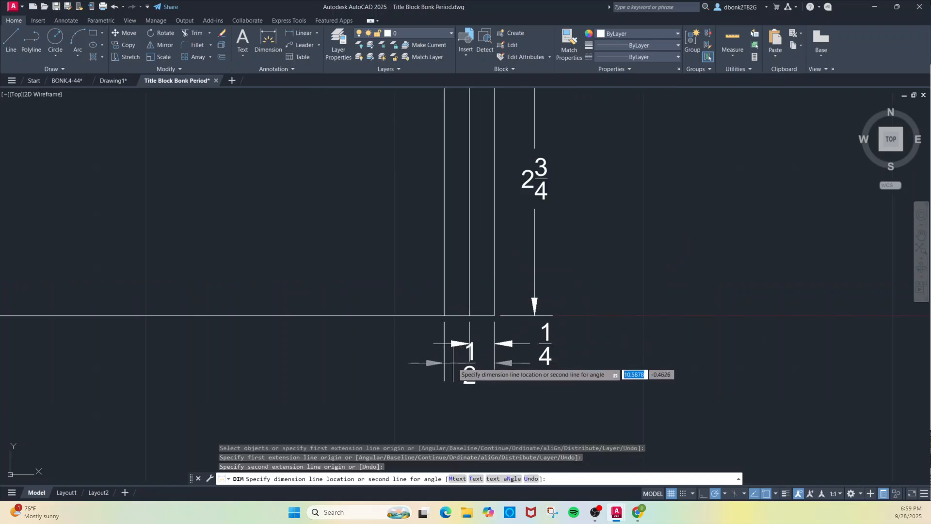
click(456, 406)
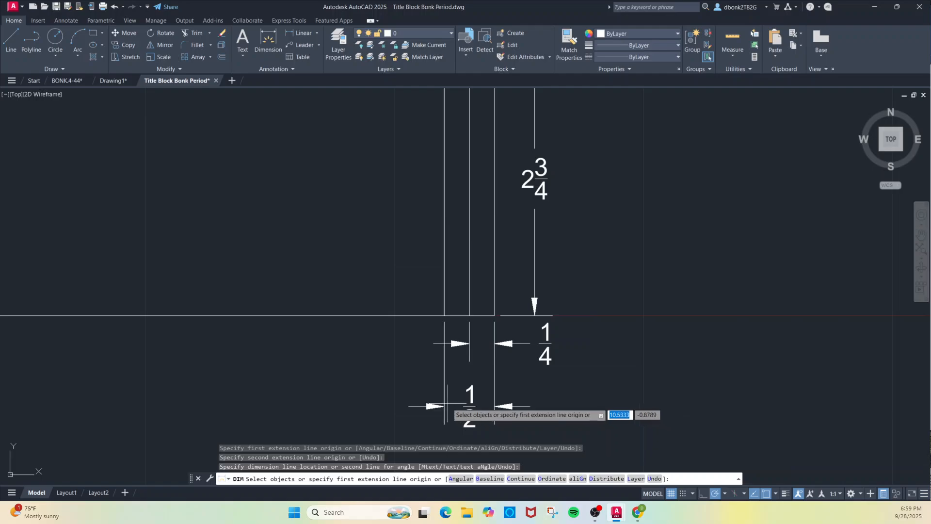
key(Return)
- Try to set the text height of the outer column's width dimension to .15
click(546, 342)
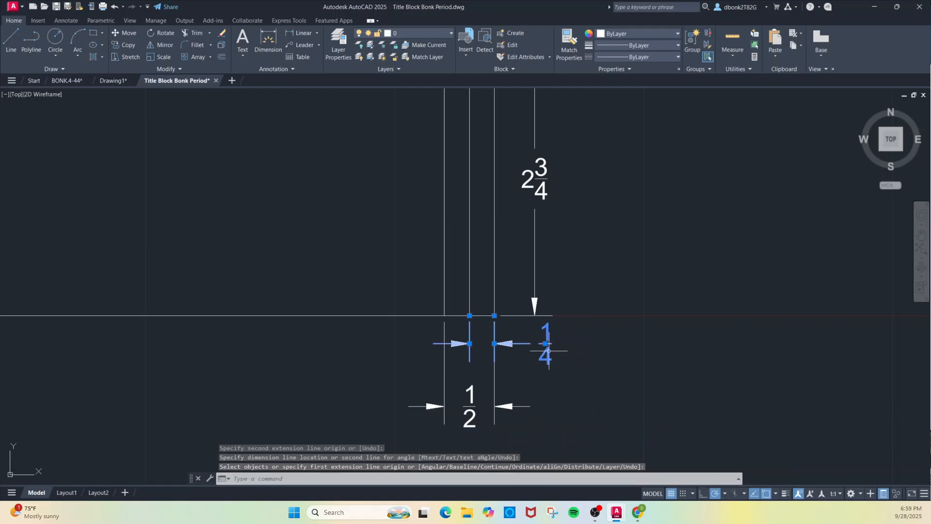
double_click(546, 345)
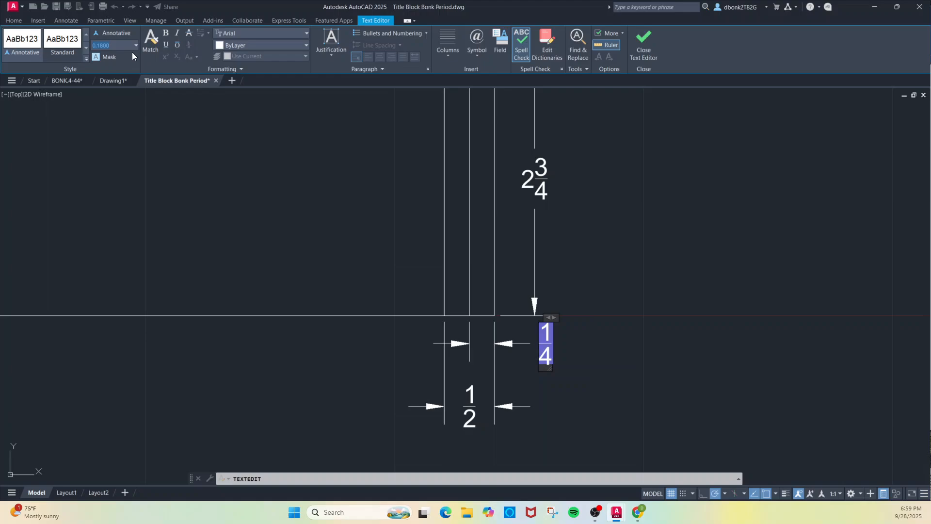
text(.15)
key(Return)
click(218, 127)
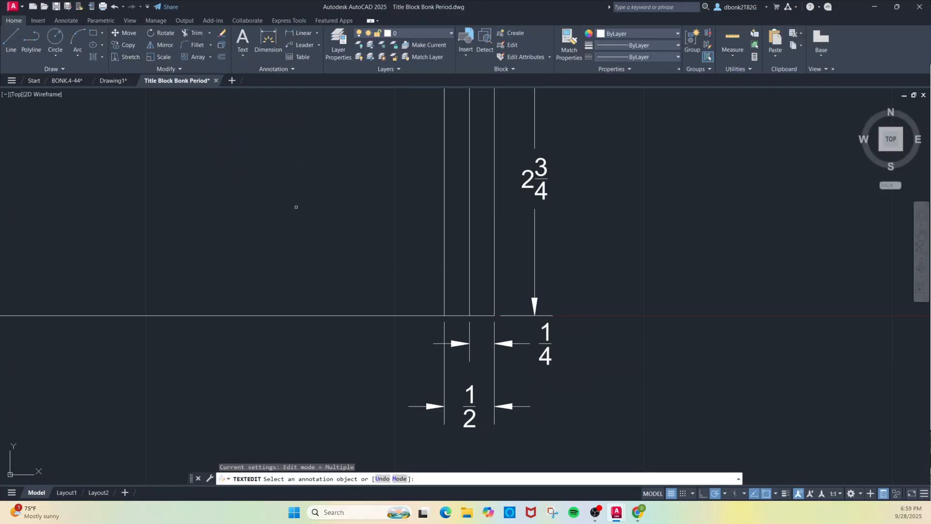
- Set the text height of the outer column's width dimension to 0.14, keeping its original fraction
click(546, 340)
double_click(547, 343)
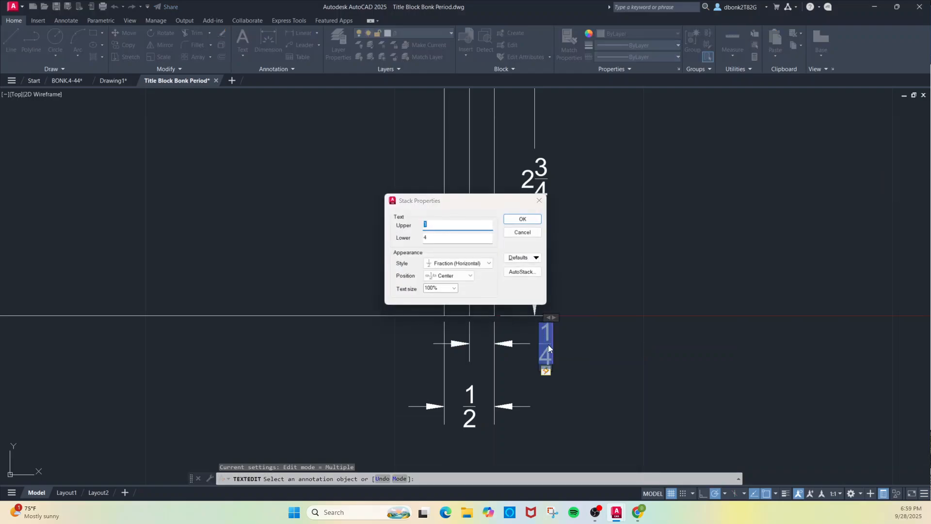
click(515, 232)
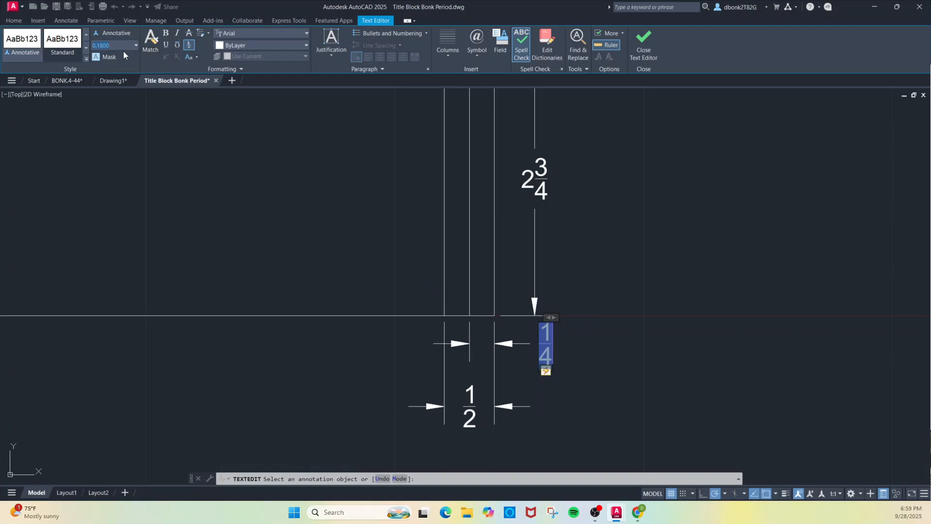
text(.)
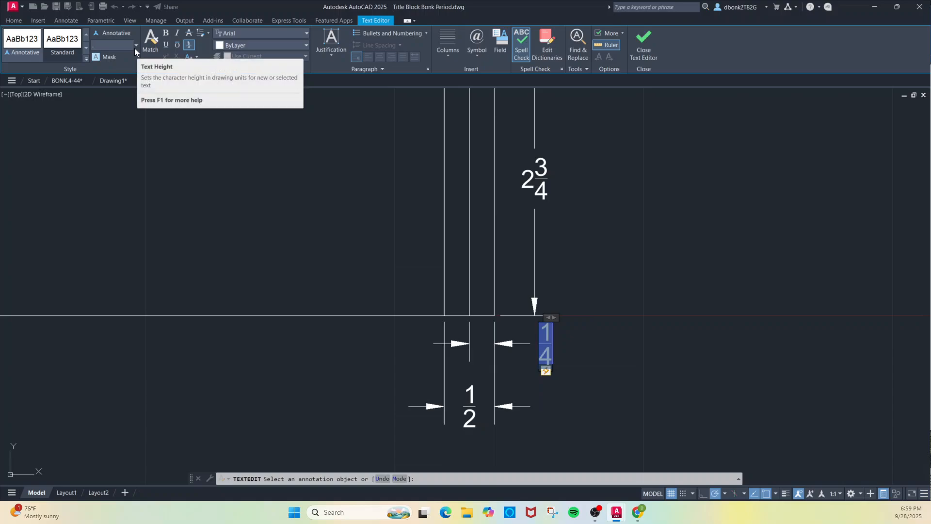
text(14)
key(Return)
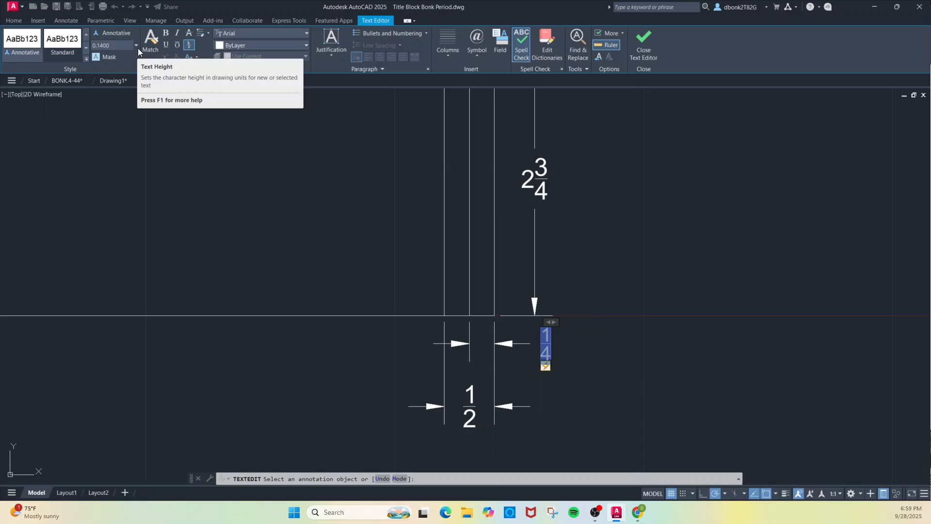
key(Delete)
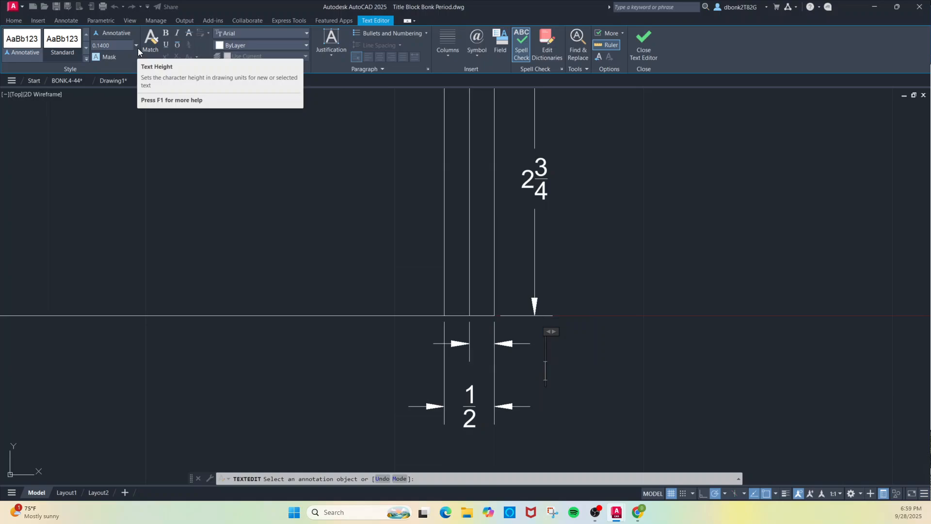
key(Escape)
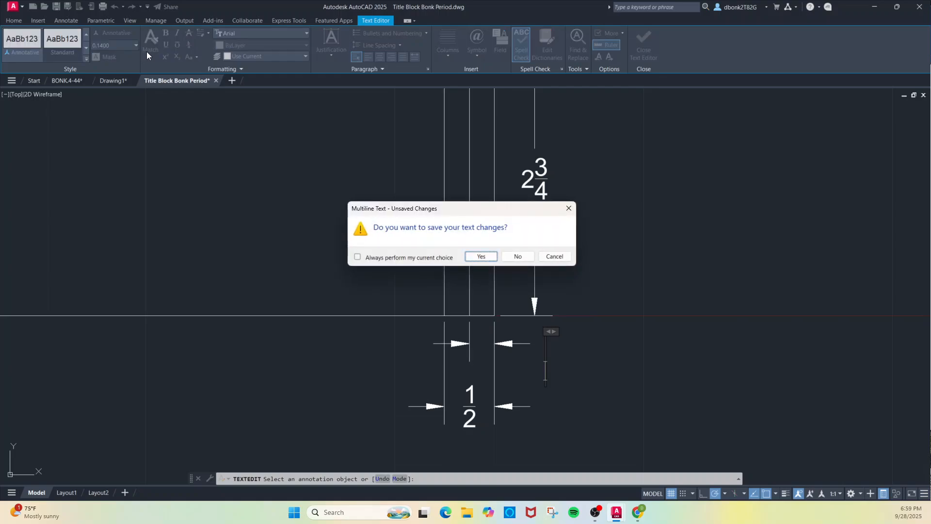
click(556, 256)
key(ctrl+z)
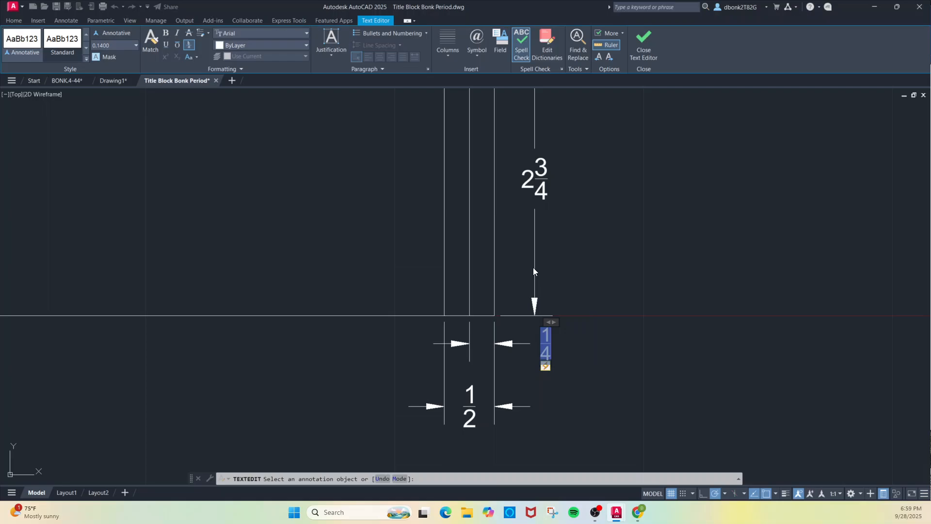
click(593, 307)
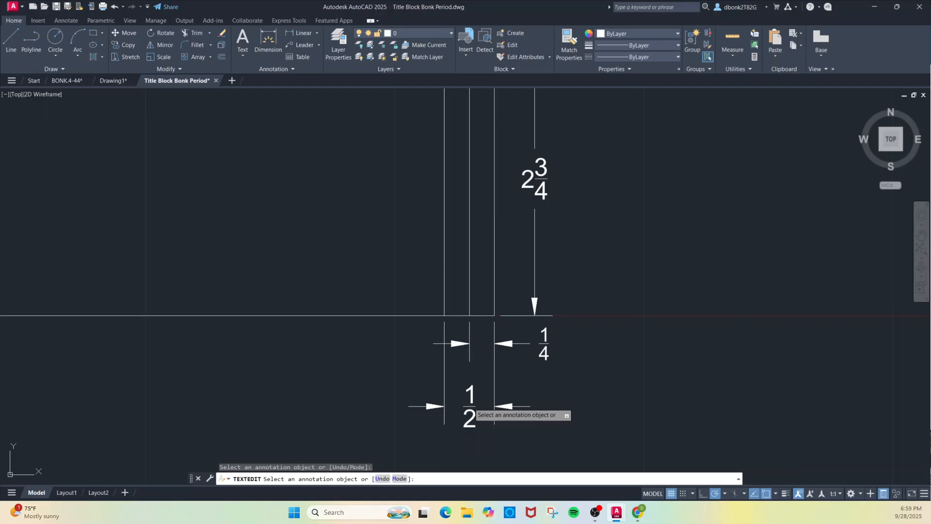
- Set the text height of the combined column width dimension to 0.14 and finish text editing
click(473, 409)
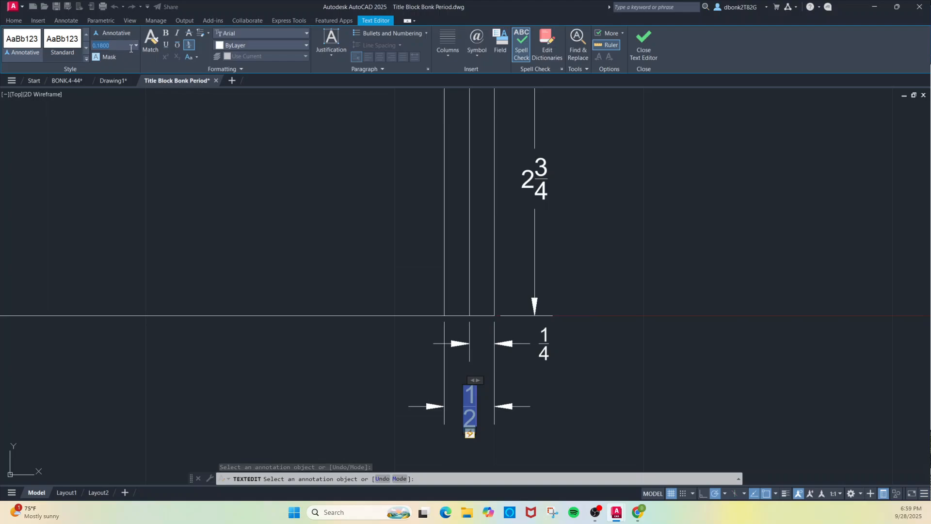
text(0.14)
key(Return)
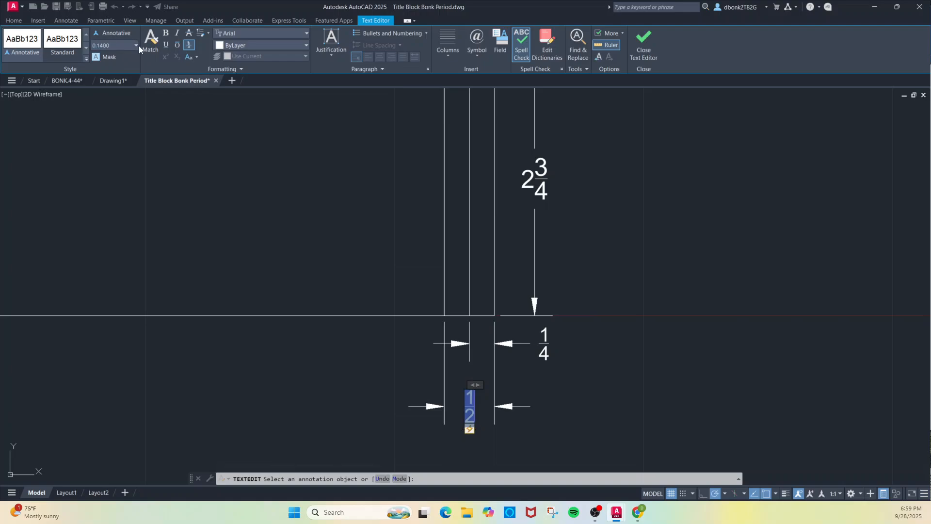
click(190, 151)
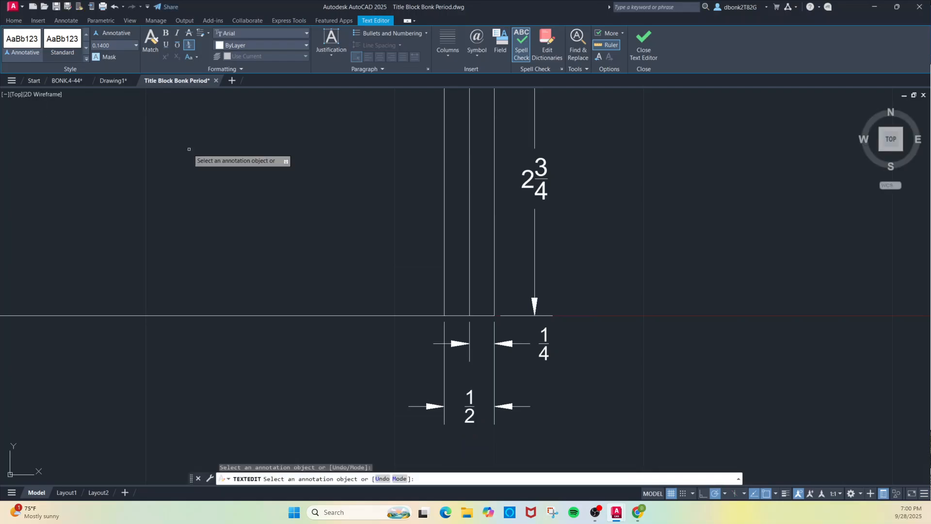
key(Escape)
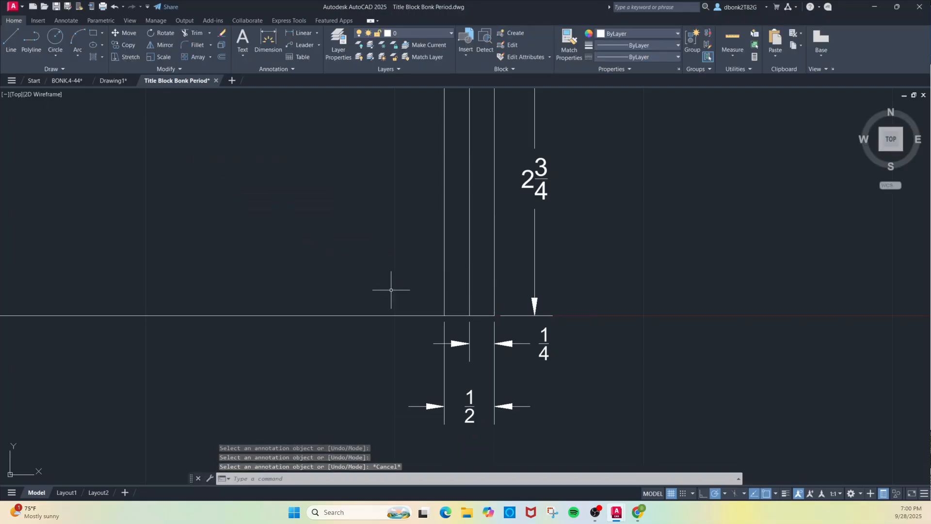
- Move the text of the outer column's width dimension between its two extension lines
click(545, 345)
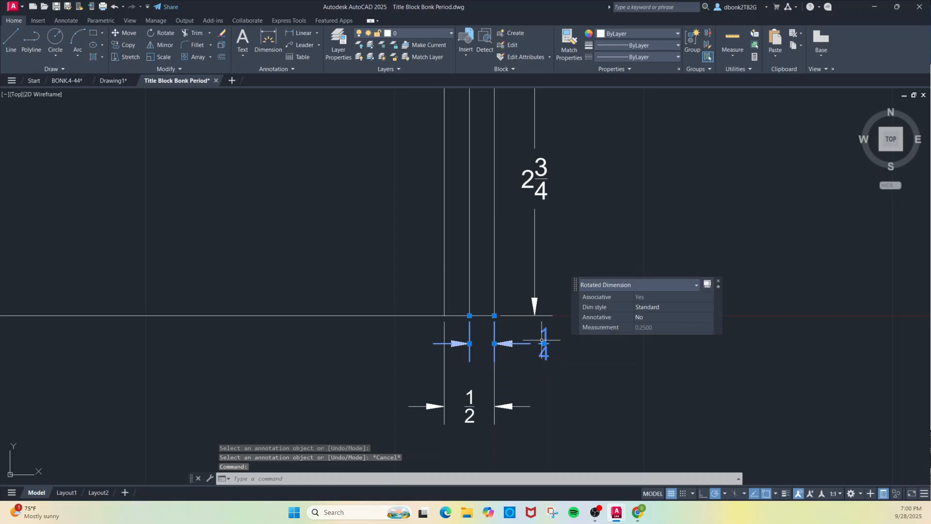
click(545, 343)
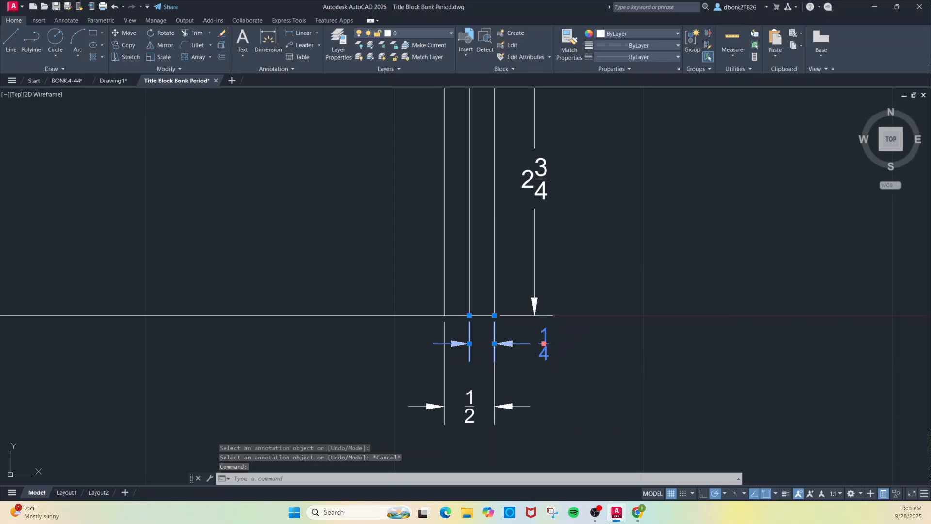
click(481, 344)
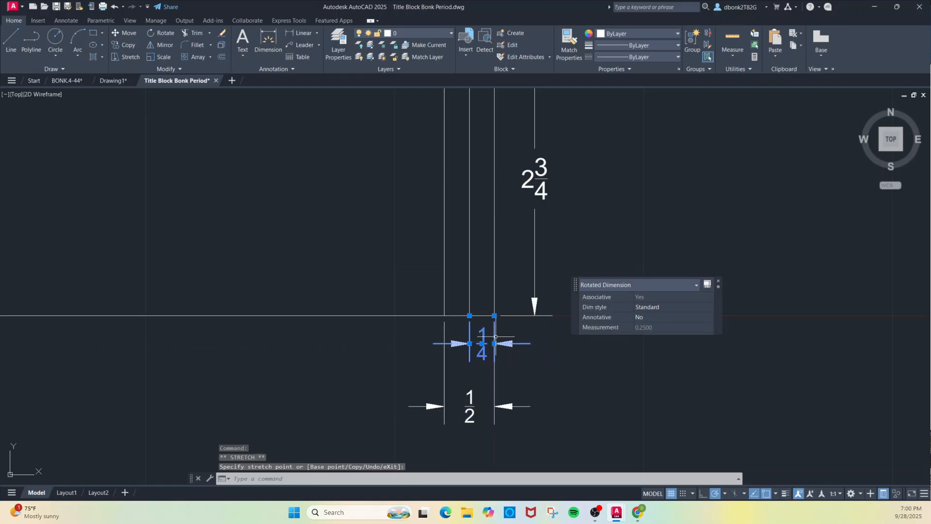
double_click(482, 339)
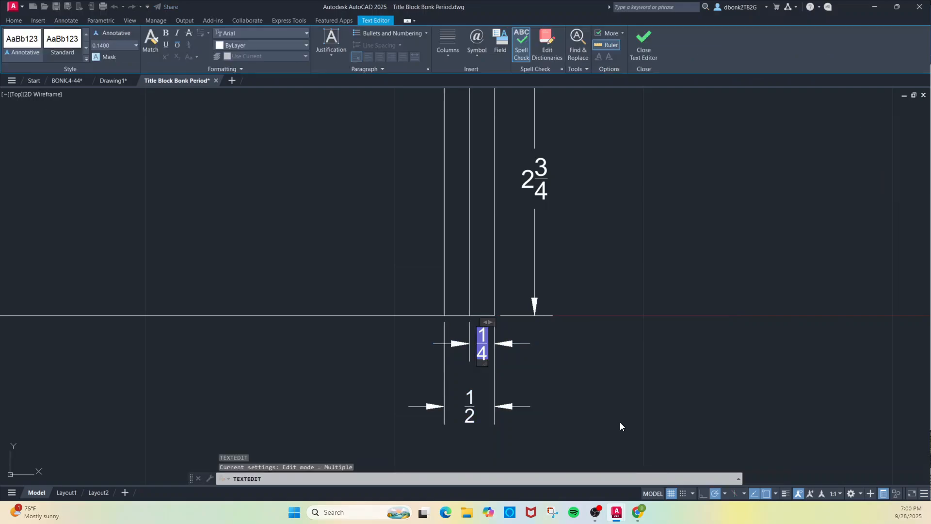
click(620, 422)
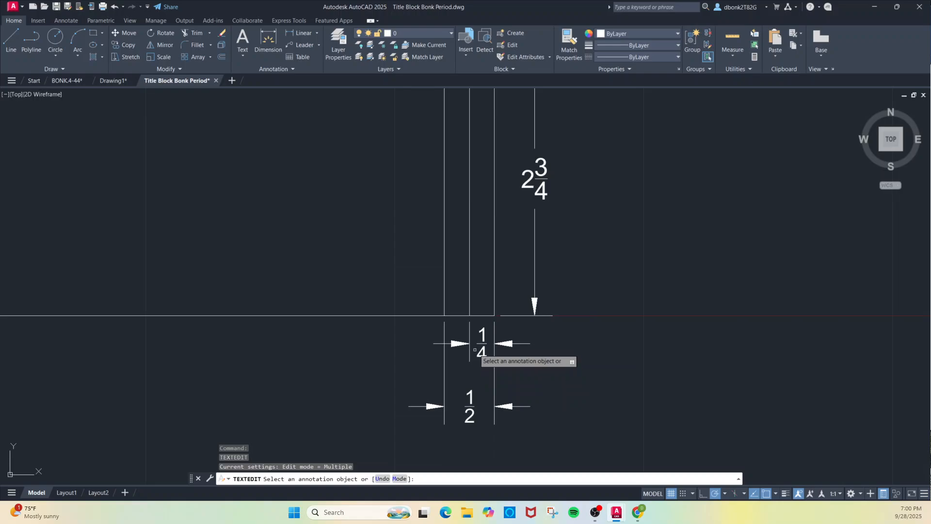
scroll(505, 356, down, 7)
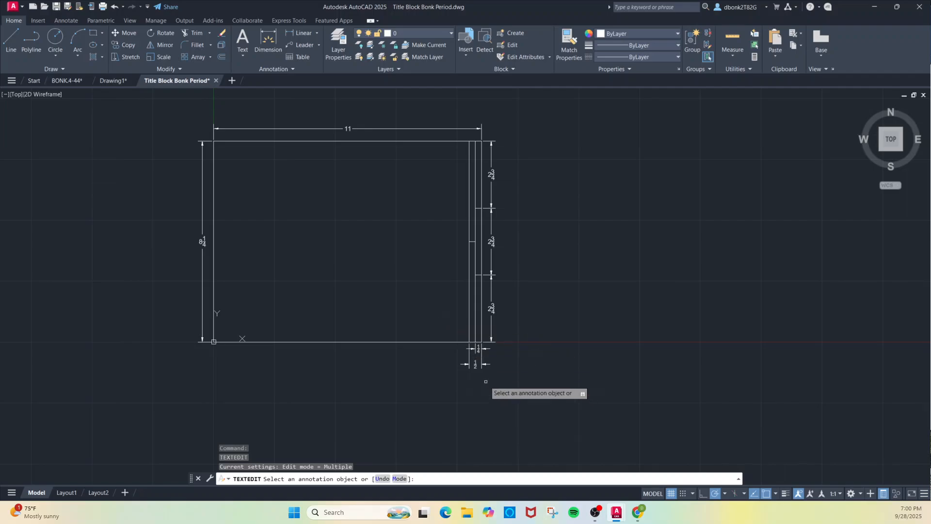
scroll(482, 379, up, 2)
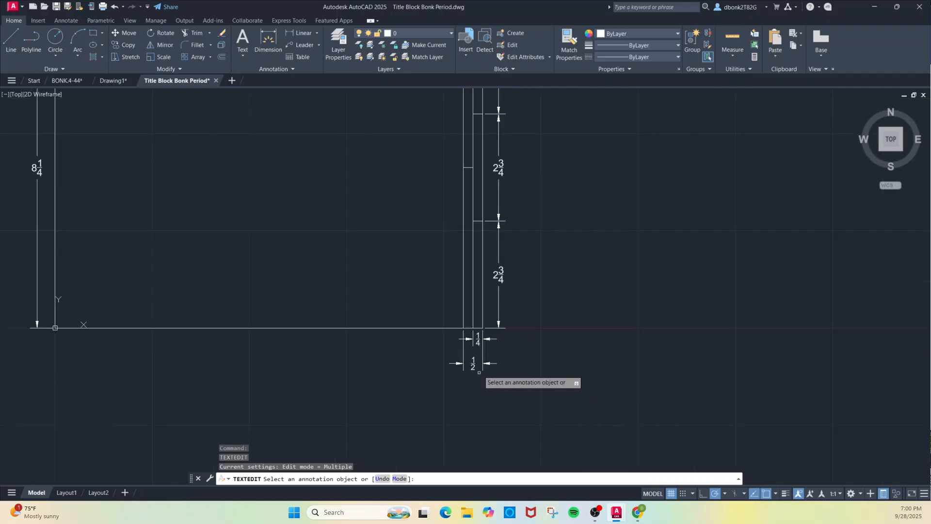
scroll(474, 365, up, 2)
click(474, 364)
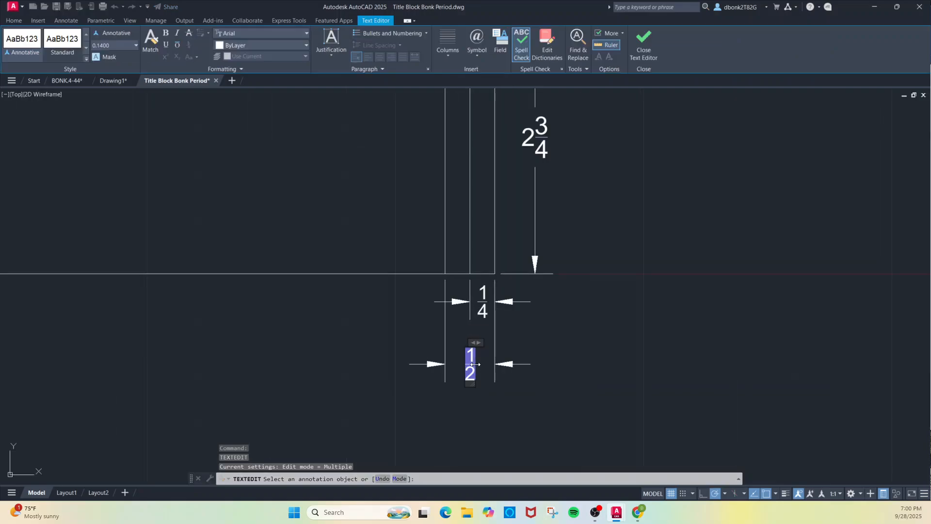
click(459, 425)
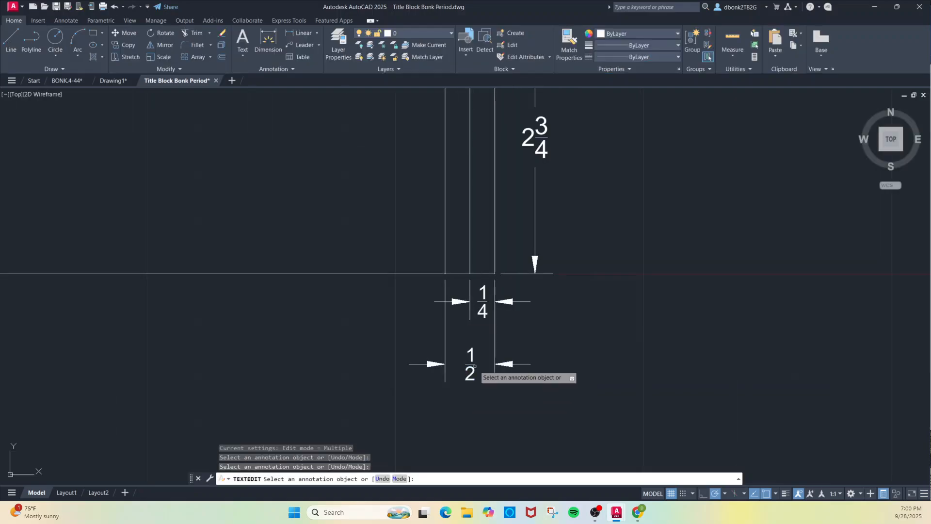
click(474, 367)
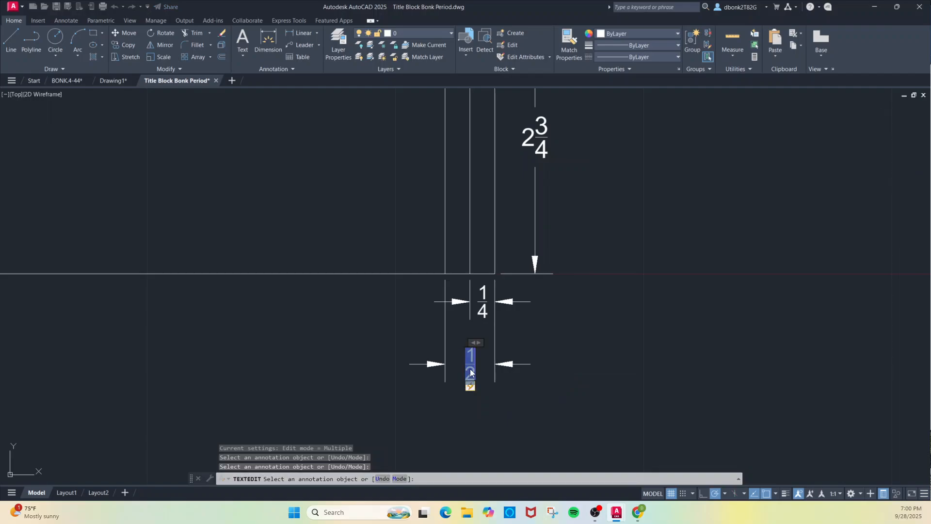
double_click(484, 372)
click(522, 219)
click(495, 400)
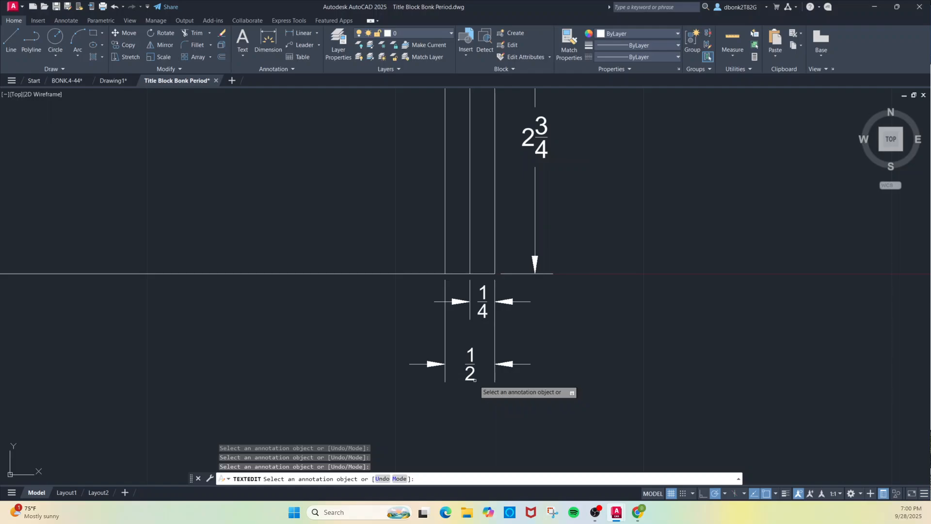
click(471, 377)
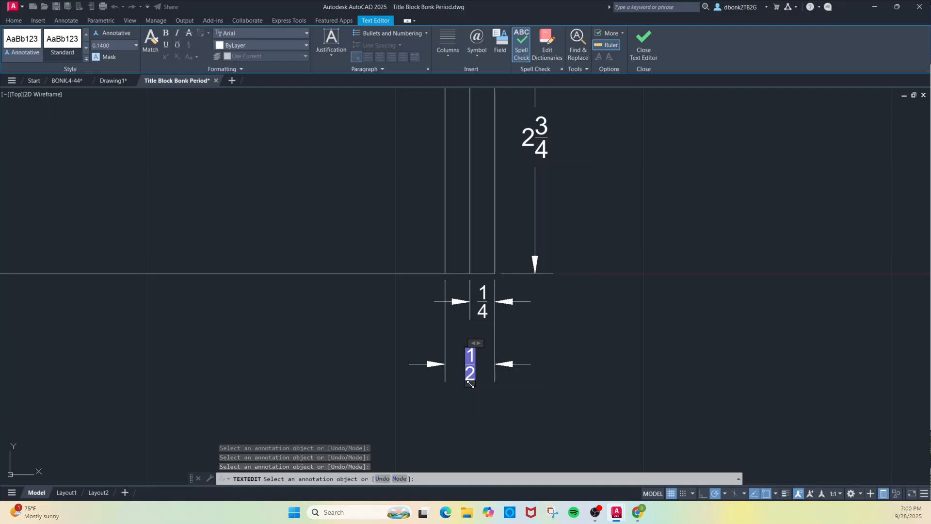
click(471, 384)
click(470, 427)
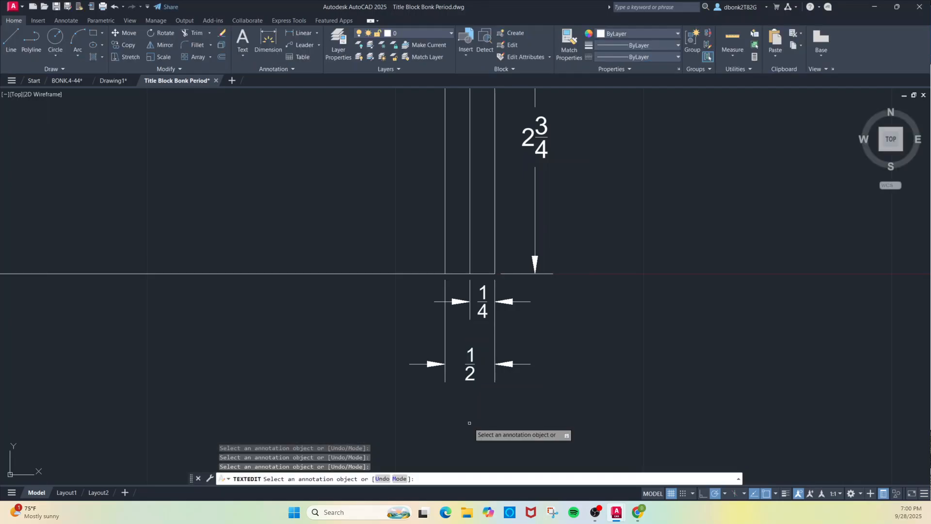
- Add multiline text reading "DATE: 9/28/2025" in the empty area outside the title block, right of its upper corner
scroll(294, 281, down, 6)
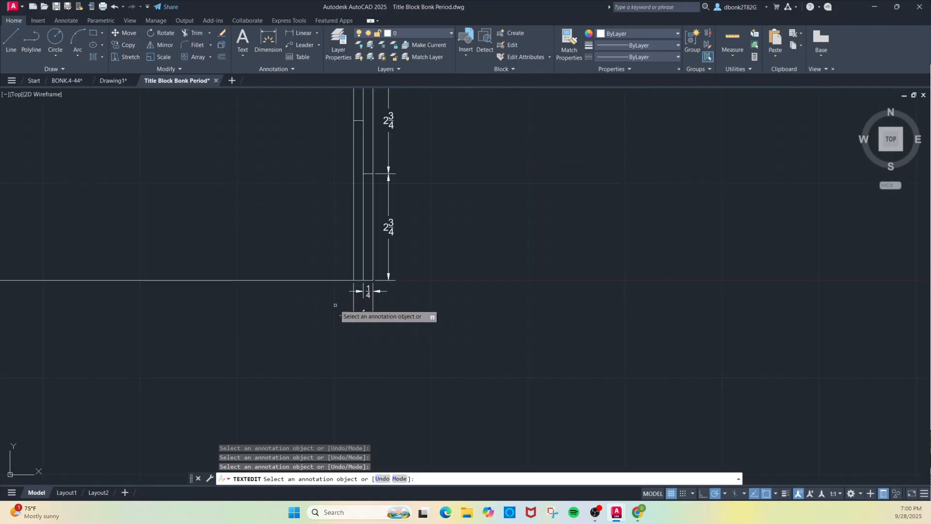
scroll(478, 359, up, 1)
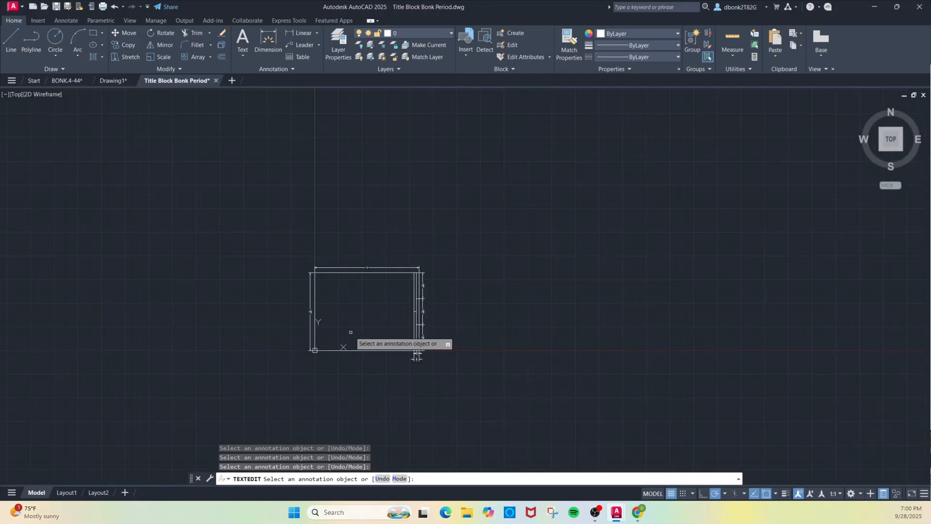
scroll(385, 329, up, 4)
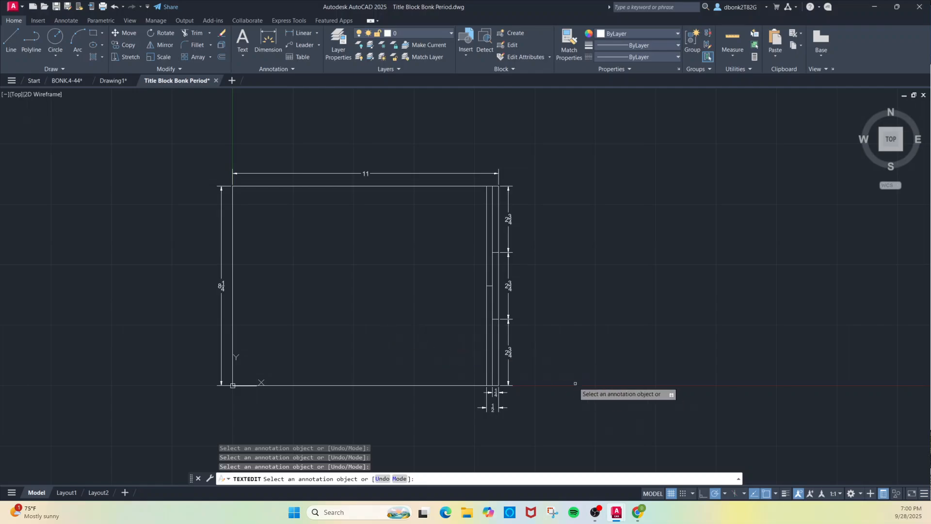
click(267, 39)
click(244, 53)
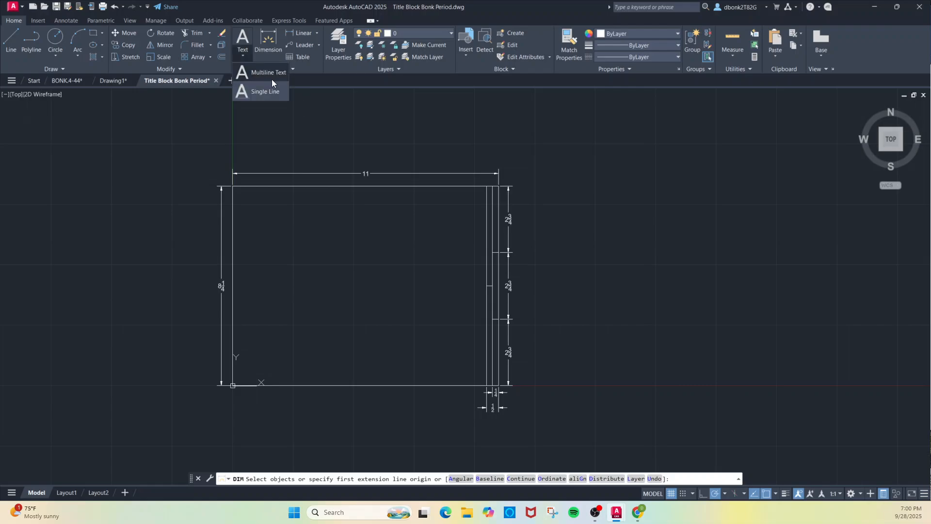
click(262, 72)
click(549, 180)
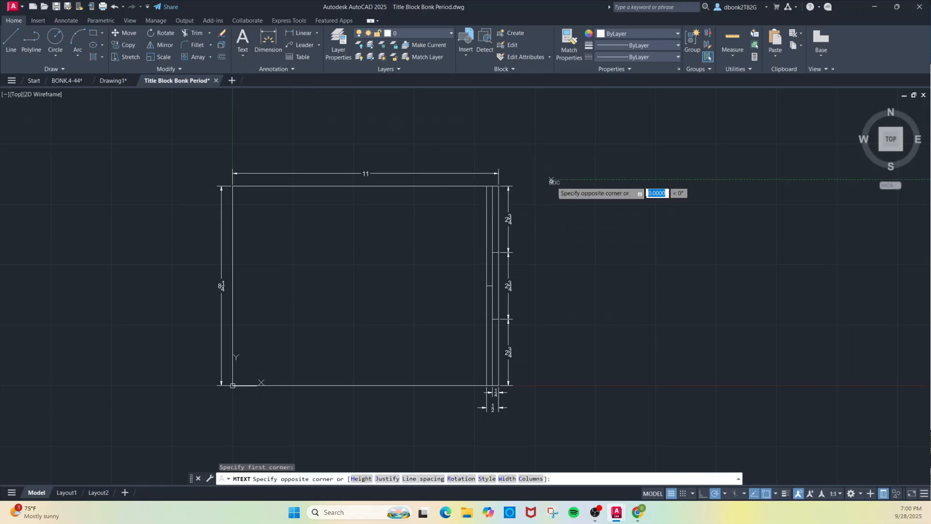
click(747, 202)
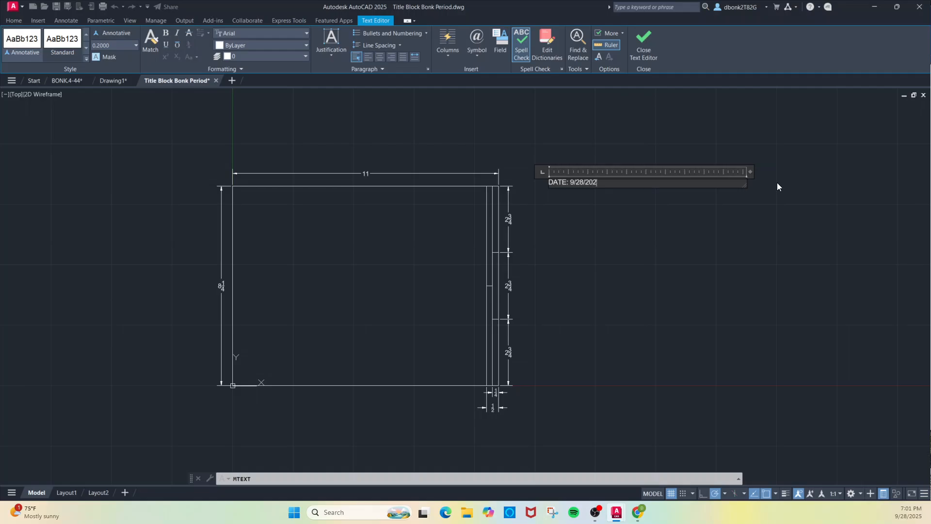
click(747, 196)
click(557, 180)
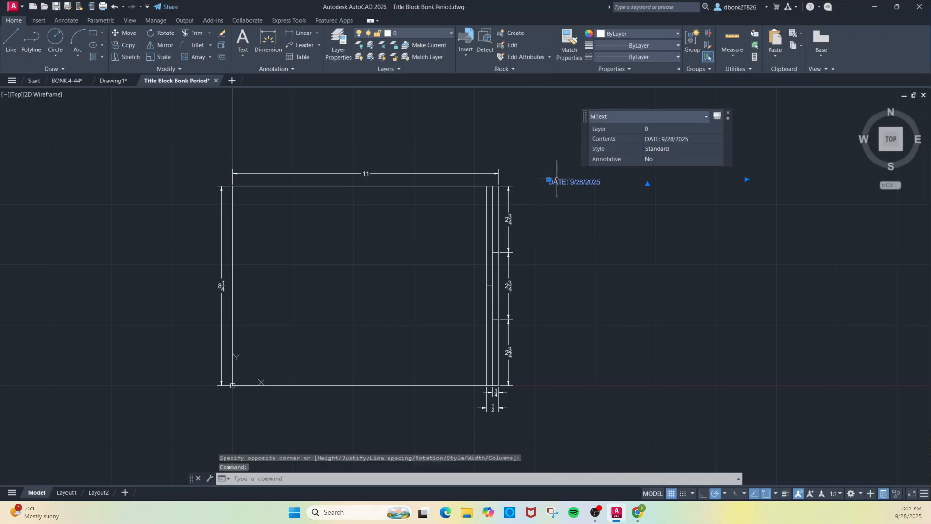
- Set the text height of the date text beside the title block to 0.18 and finish text editing
double_click(557, 179)
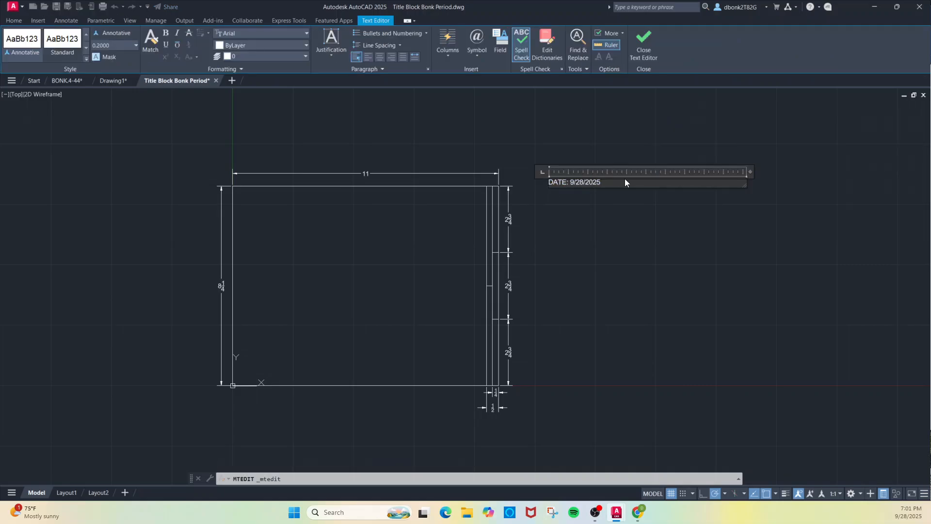
drag(608, 186, 547, 181)
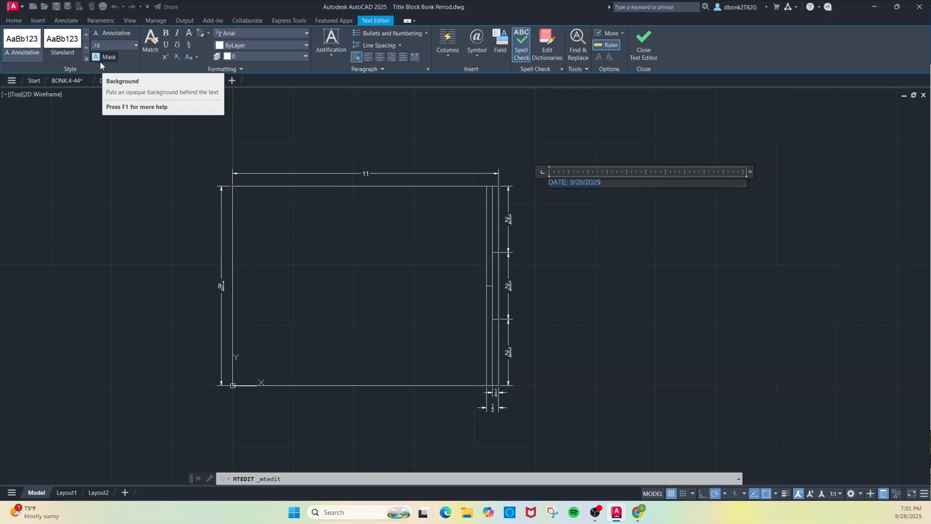
key(Return)
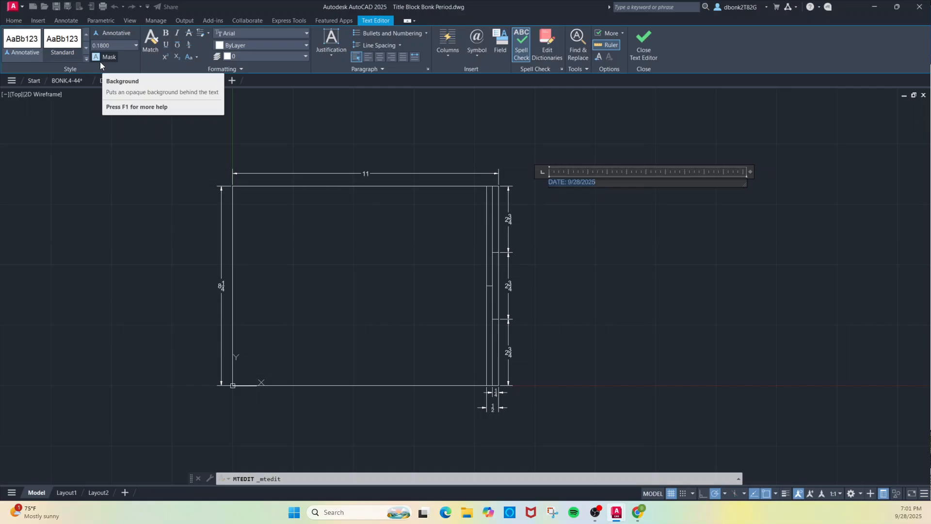
click(135, 154)
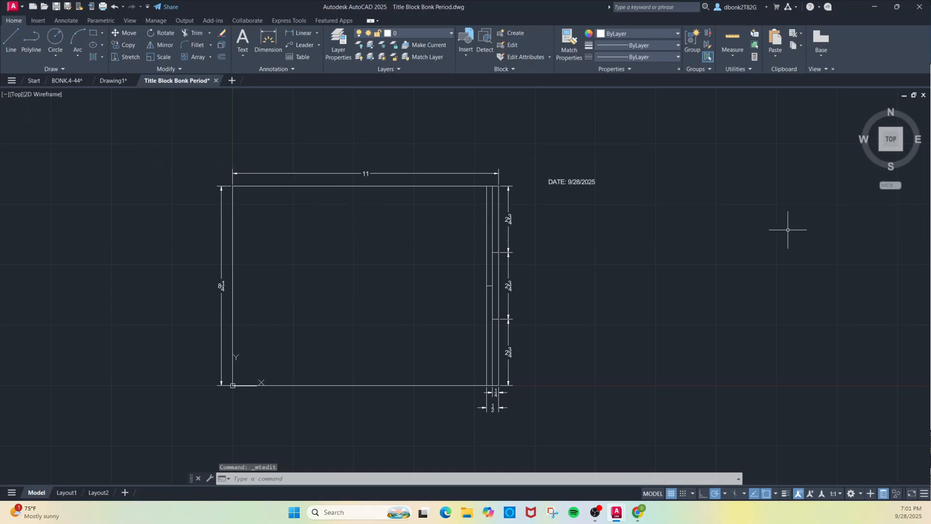
- Copy the date text and paste four copies in a column beneath it, outside the title block
click(565, 181)
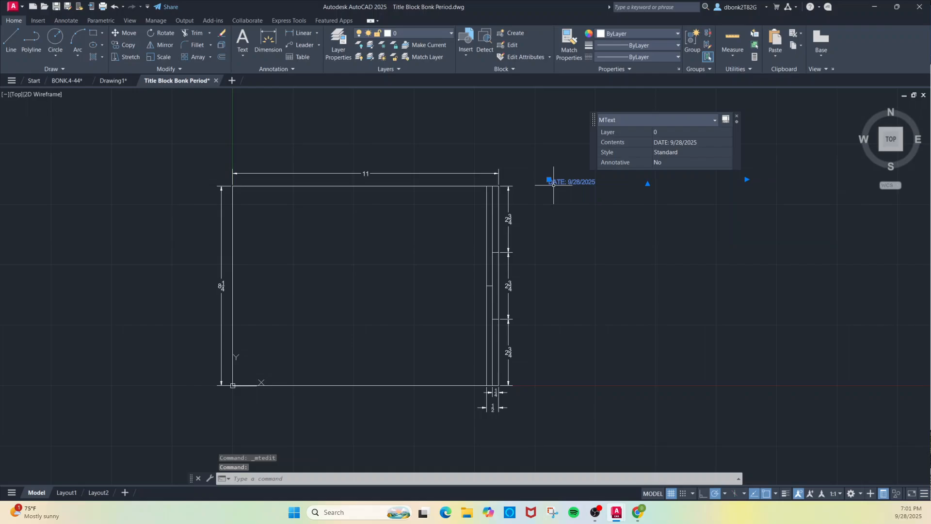
key(ctrl+c)
key(ctrl+v)
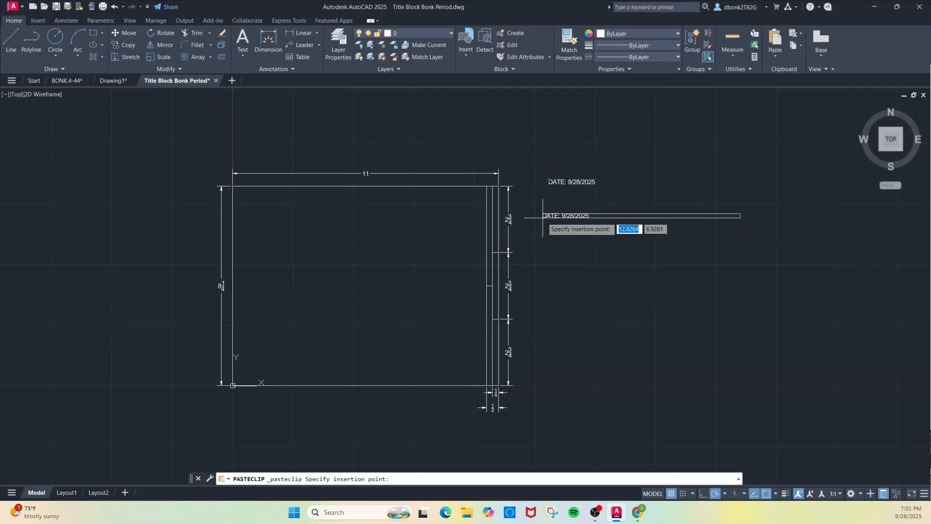
click(550, 207)
key(ctrl+v)
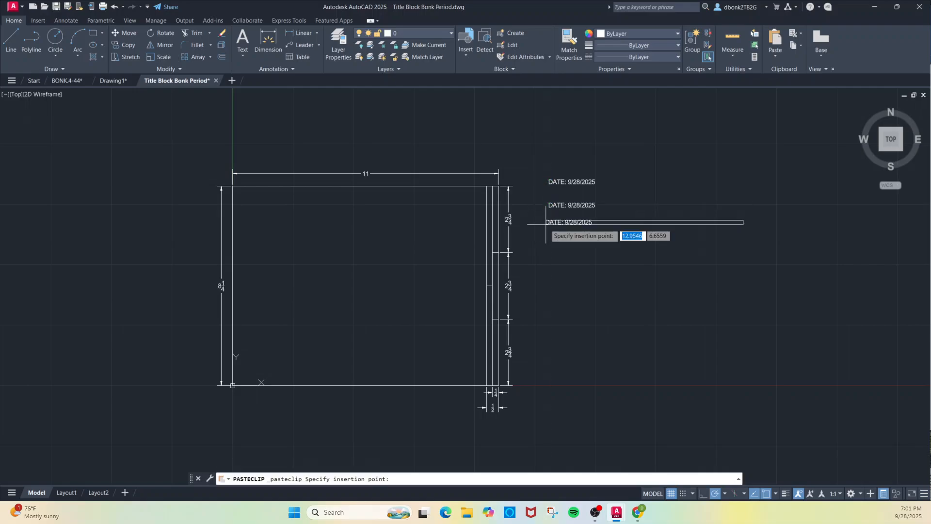
click(547, 242)
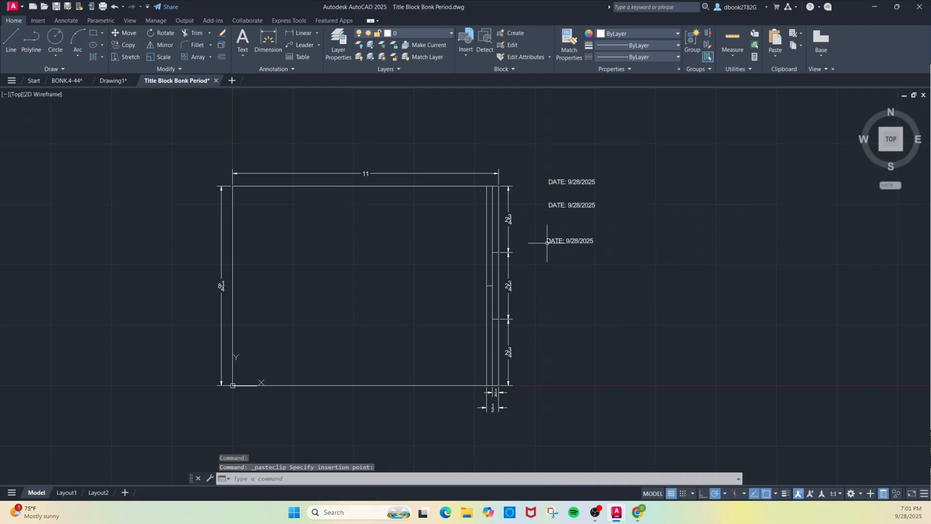
key(ctrl+v)
click(549, 273)
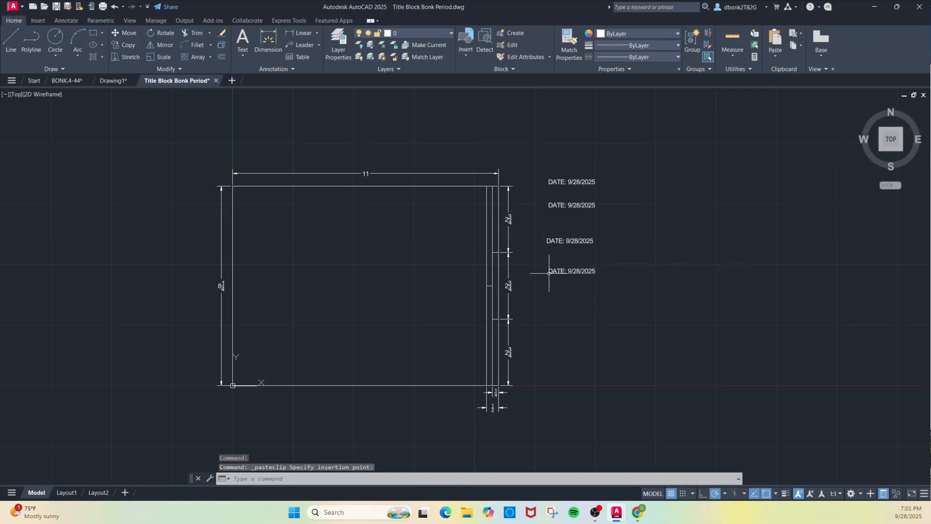
key(ctrl+v)
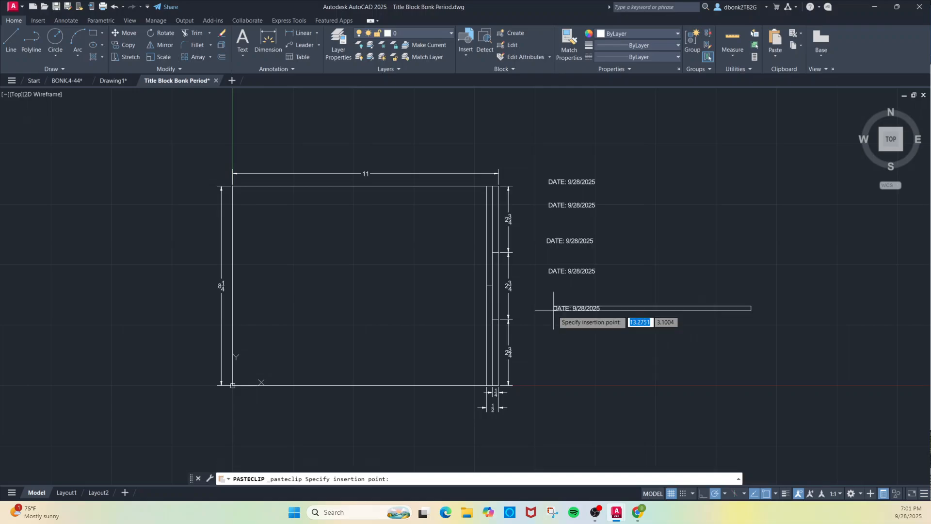
click(551, 309)
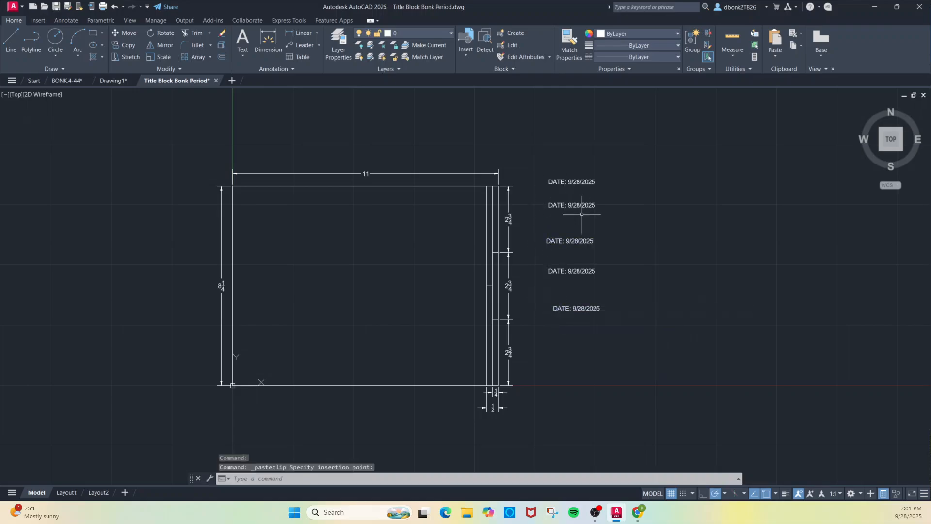
click(558, 182)
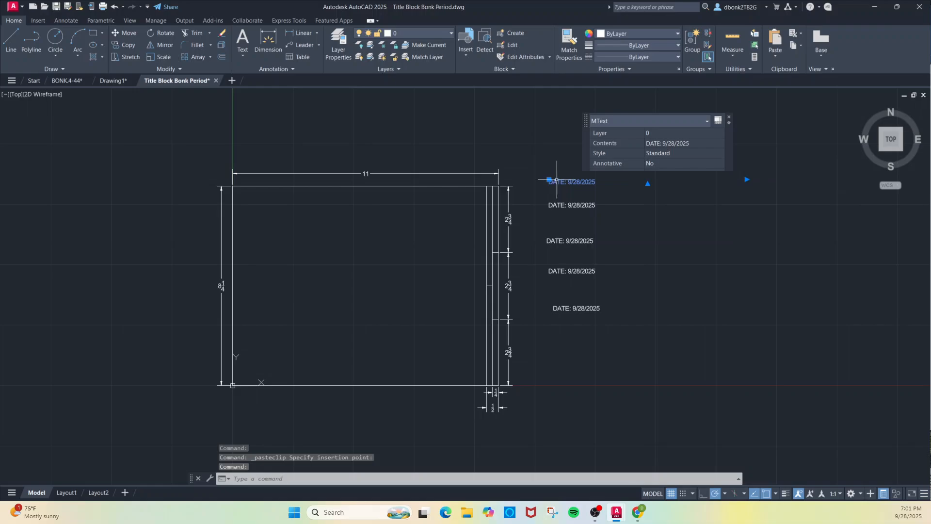
click(538, 160)
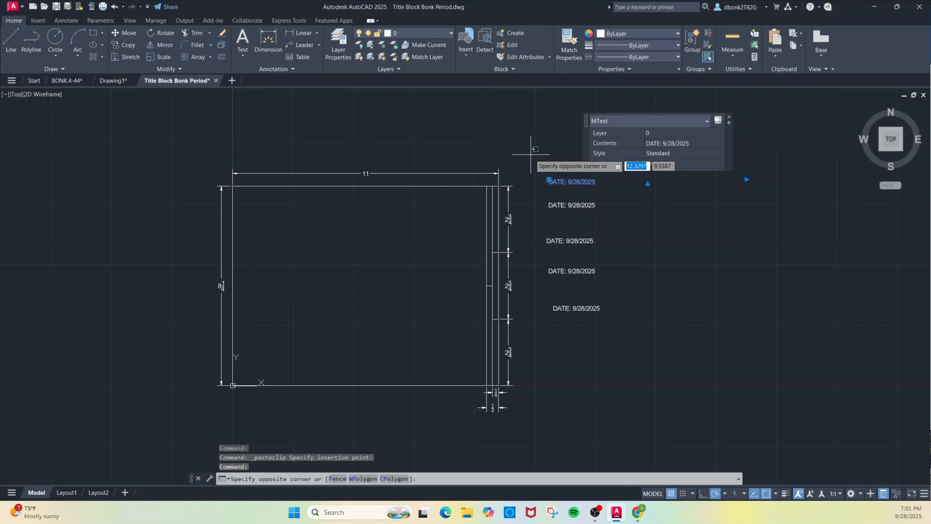
key(Escape)
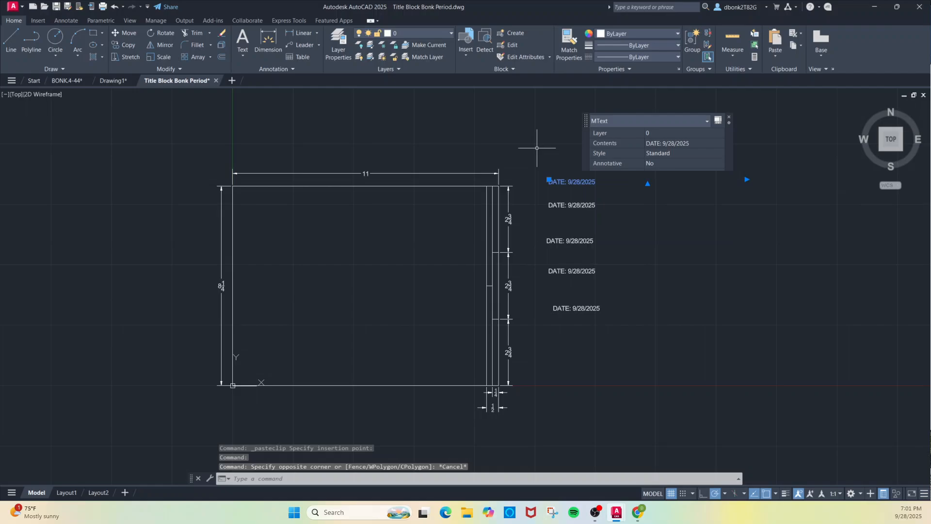
key(Escape)
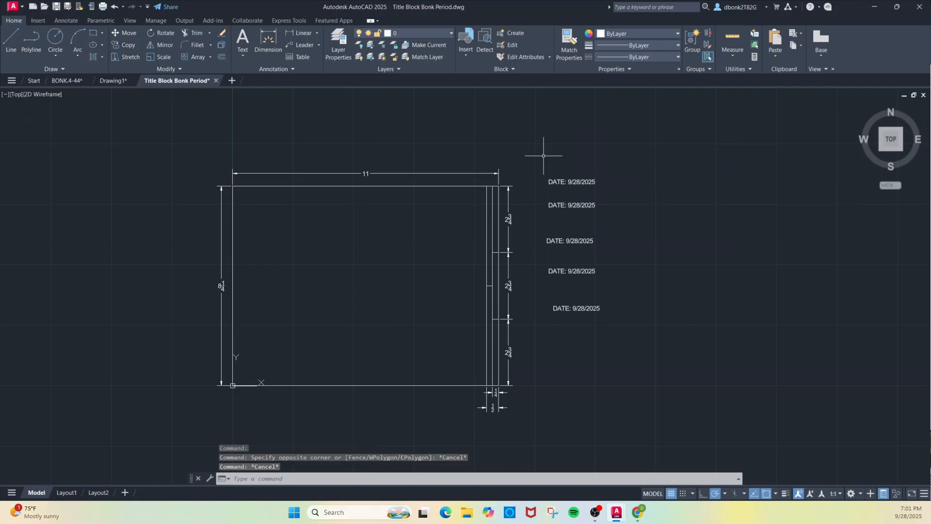
- Try rotating the topmost date text a quarter turn counterclockwise about its lower start corner, and undo the rotation
click(547, 182)
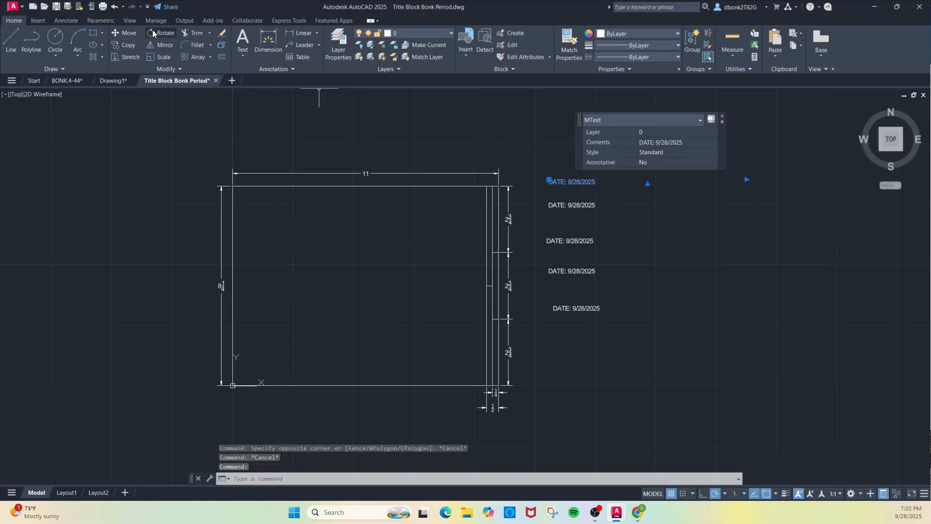
click(166, 33)
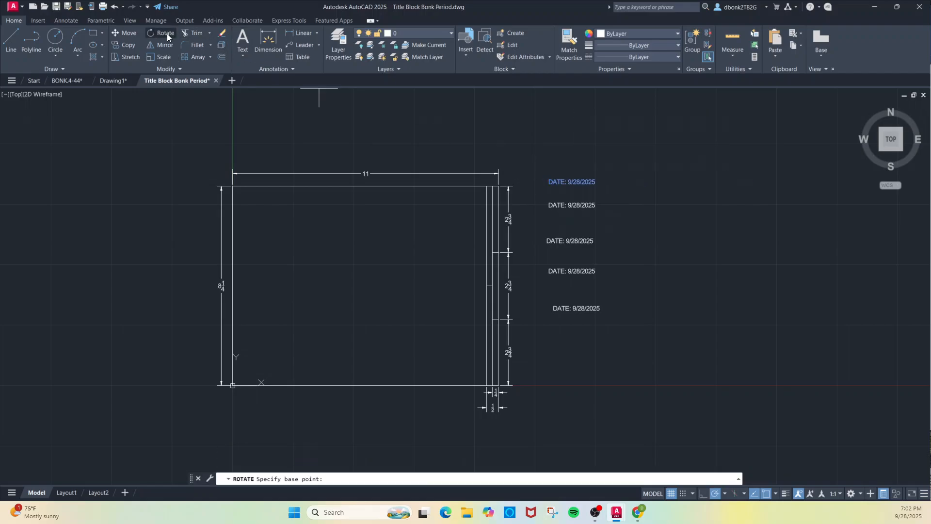
click(548, 184)
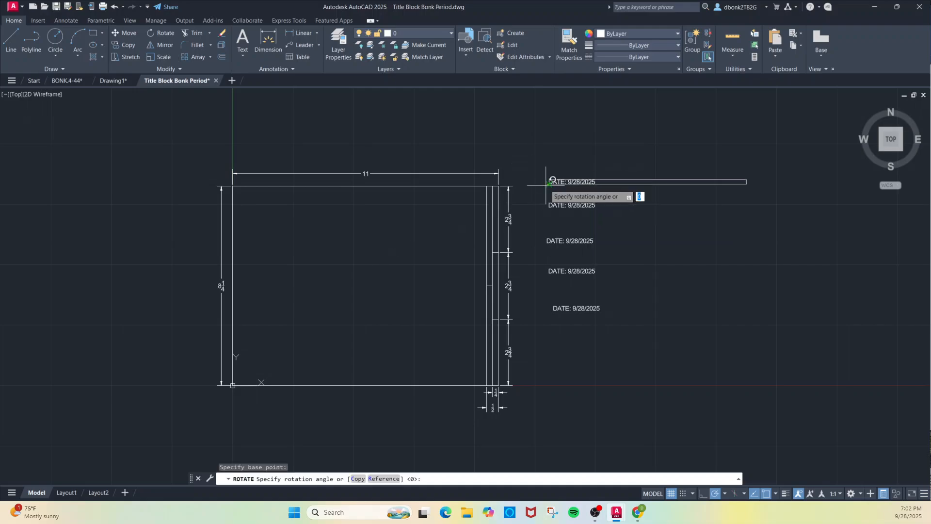
click(547, 149)
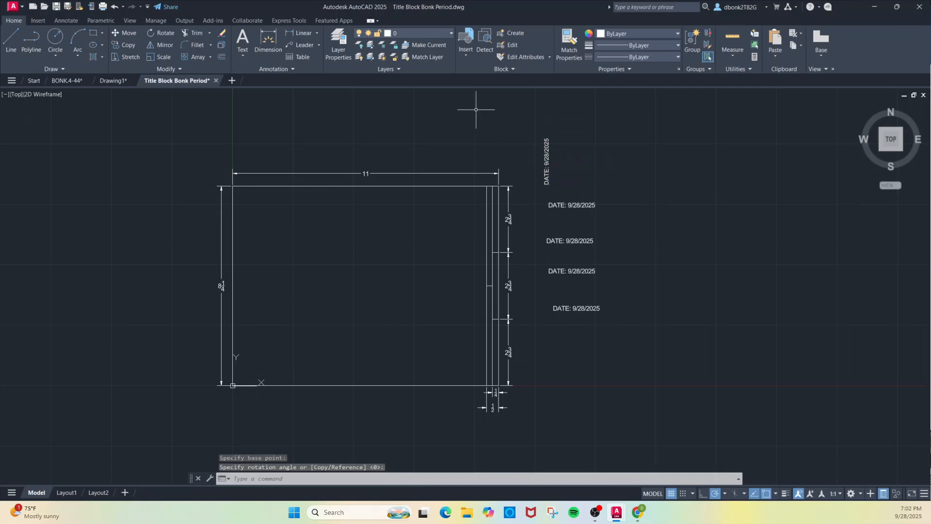
key(ctrl+z)
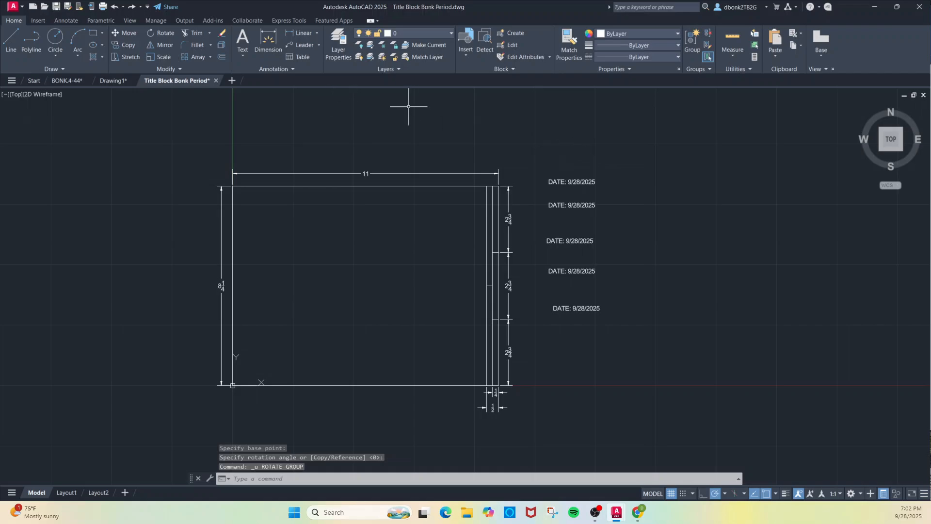
- Rotate the topmost date text a quarter turn counterclockwise about its upper start corner so it reads upward
click(150, 38)
click(549, 182)
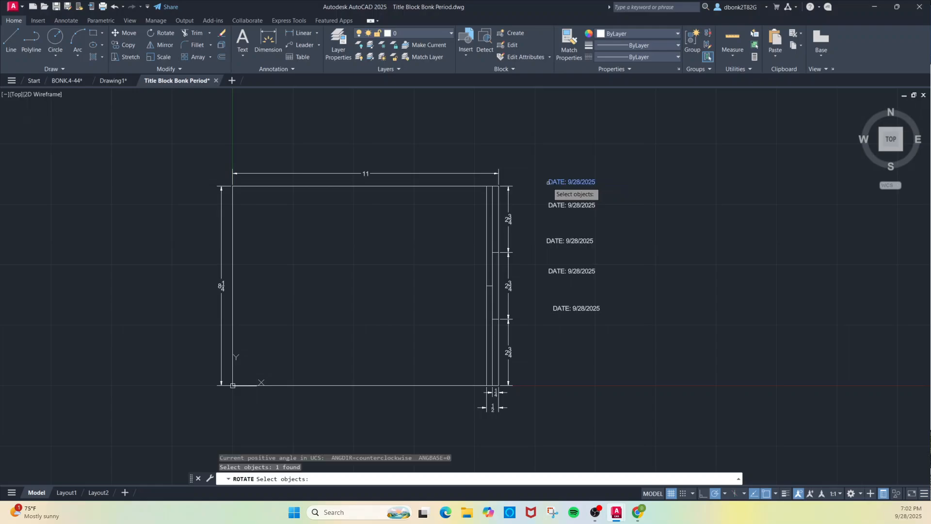
key(Return)
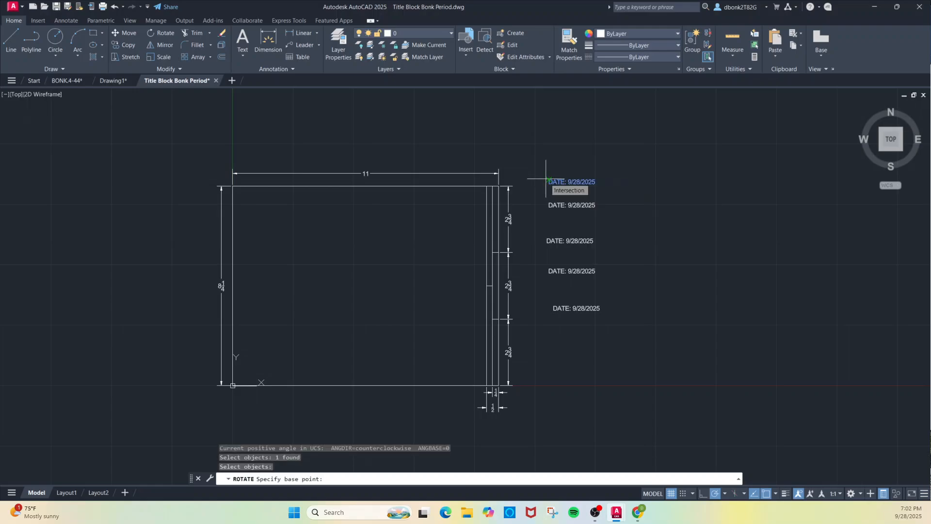
click(546, 179)
click(550, 152)
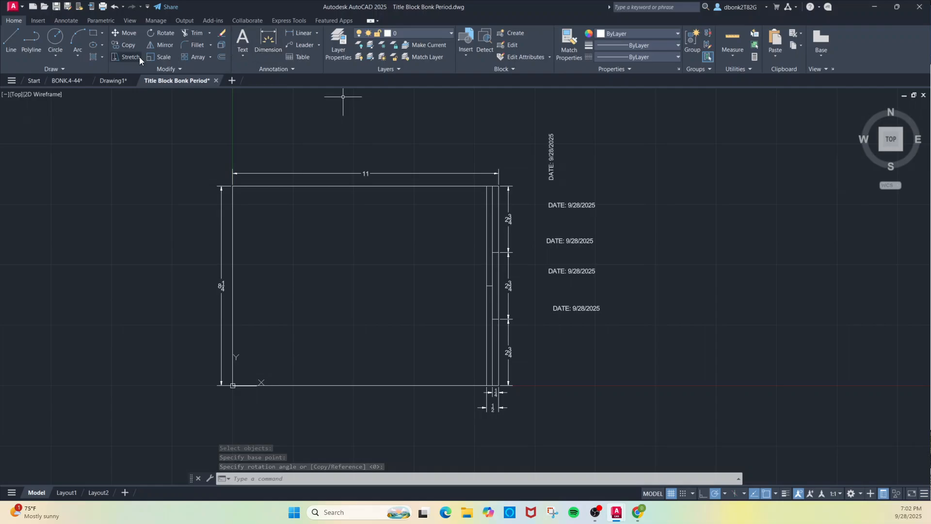
- Move the vertical date text into the lowest cell of the title block's outer column, starting at the cell's lower inner corner
click(129, 33)
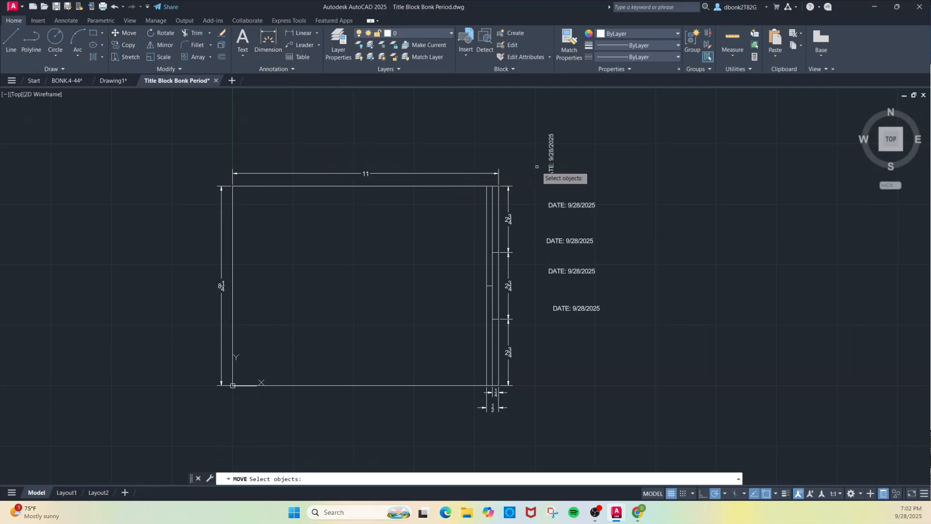
click(552, 177)
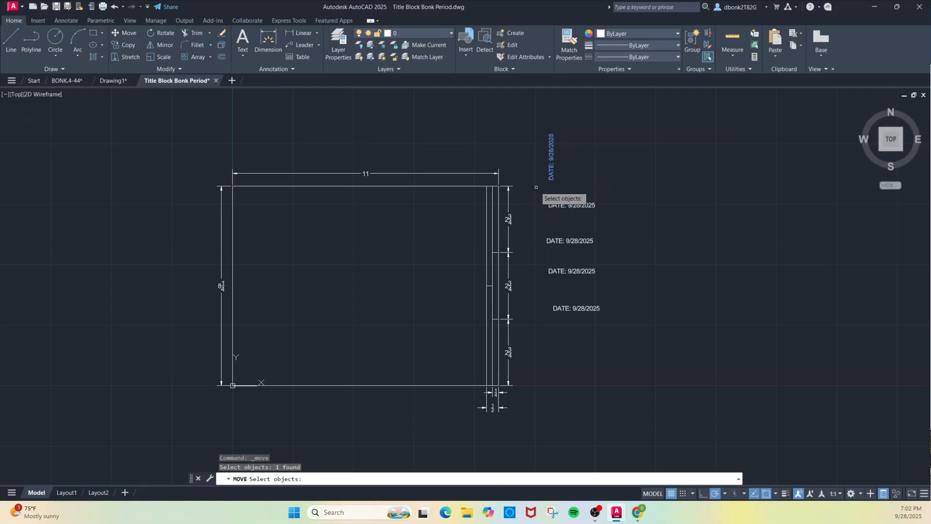
key(Return)
scroll(527, 185, up, 2)
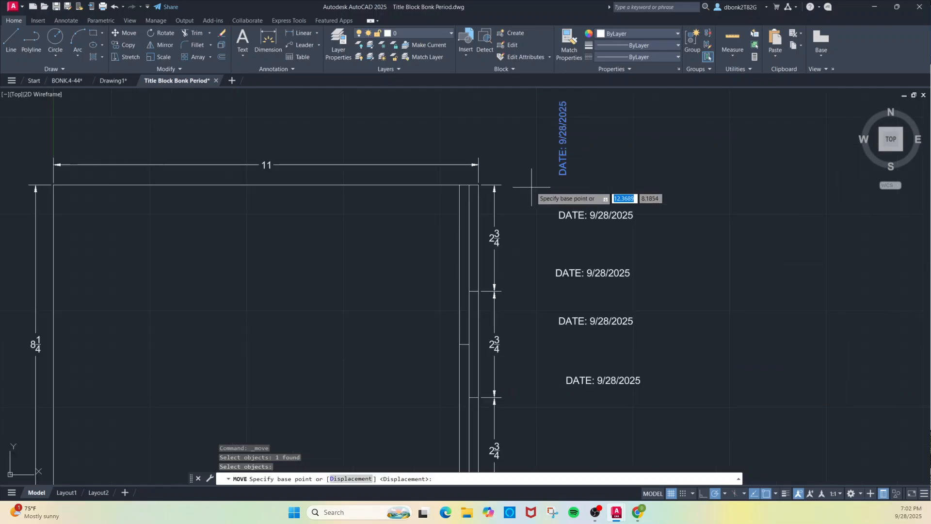
click(560, 180)
scroll(517, 184, down, 5)
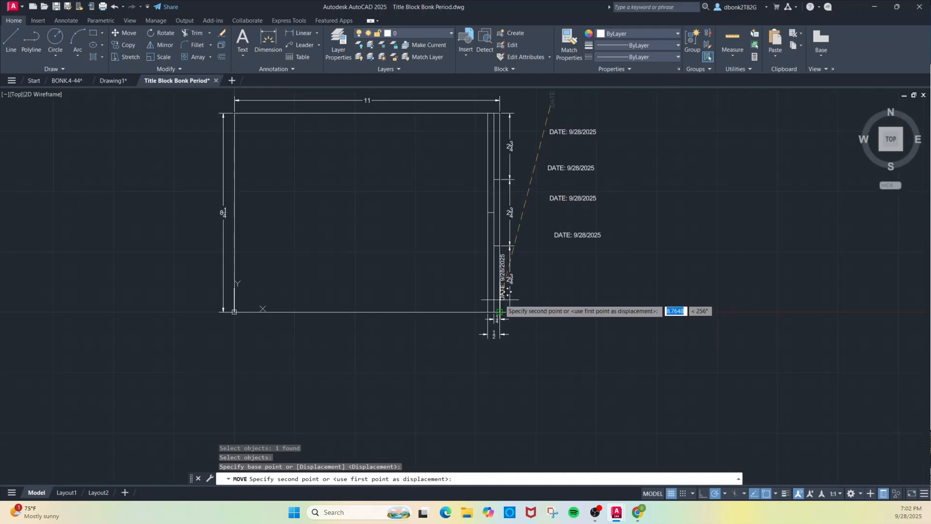
scroll(489, 289, up, 6)
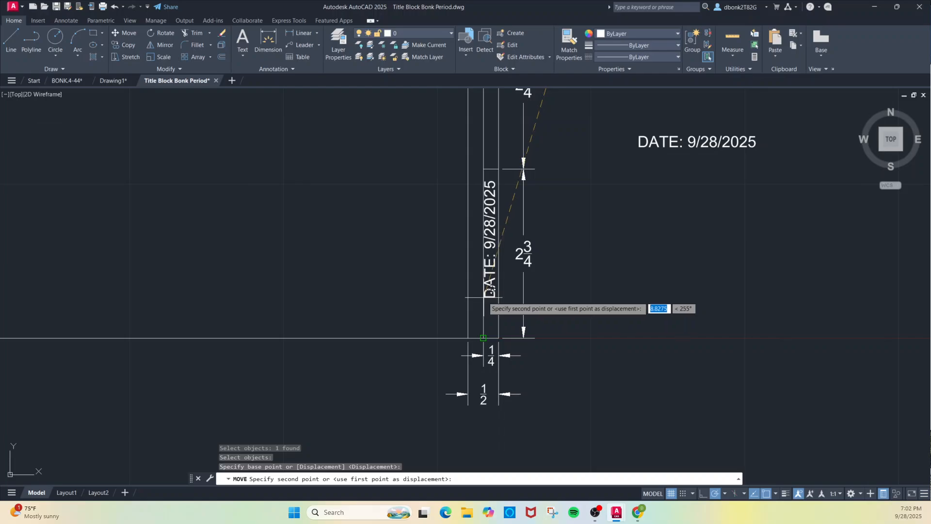
scroll(493, 294, up, 3)
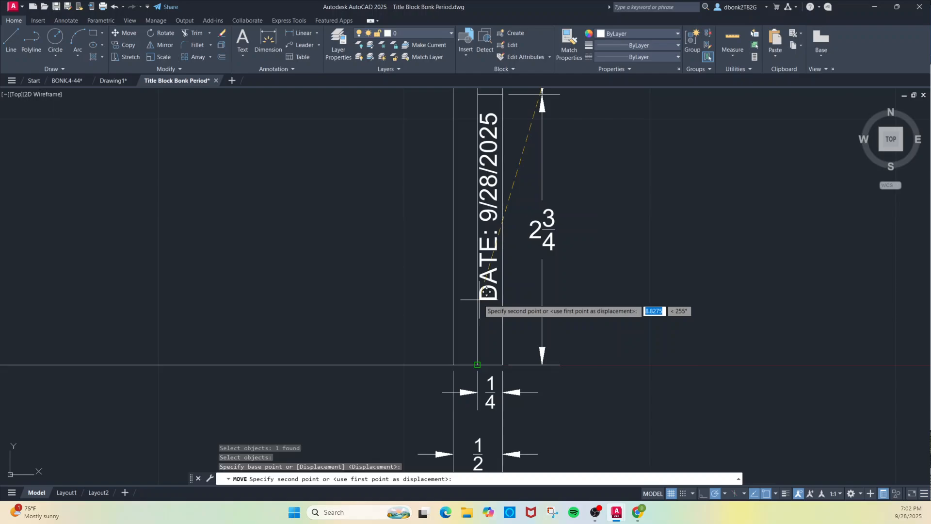
scroll(487, 292, up, 2)
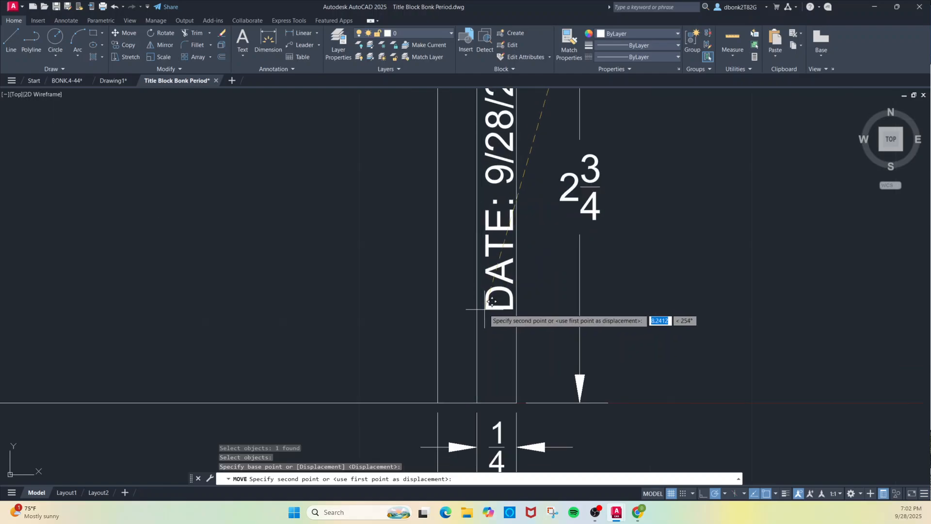
click(482, 312)
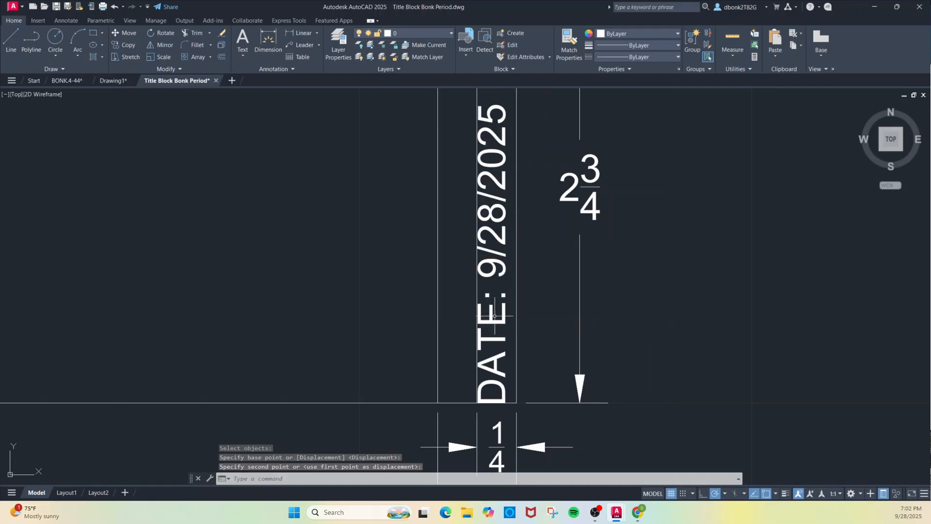
- Shift the vertical date text up from the bottom border and centre it between the outer column's two lines
click(125, 33)
click(479, 369)
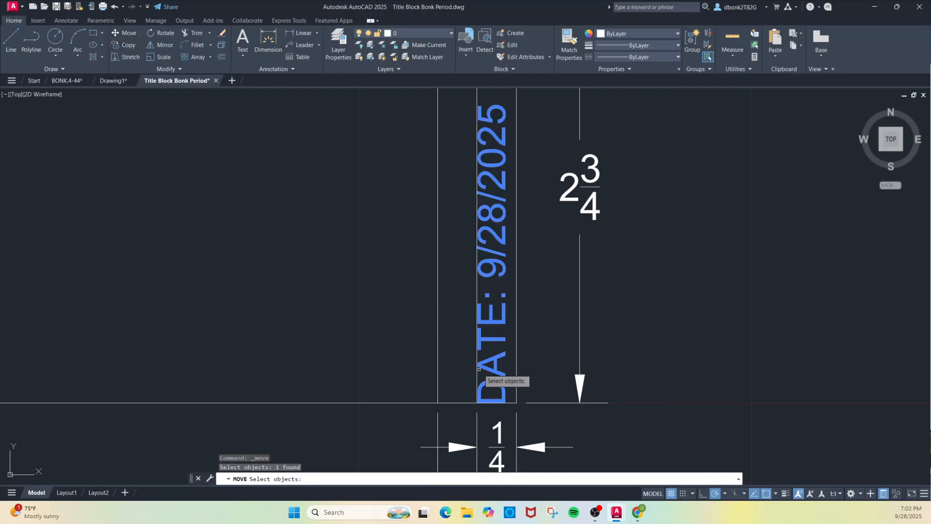
key(Return)
click(478, 402)
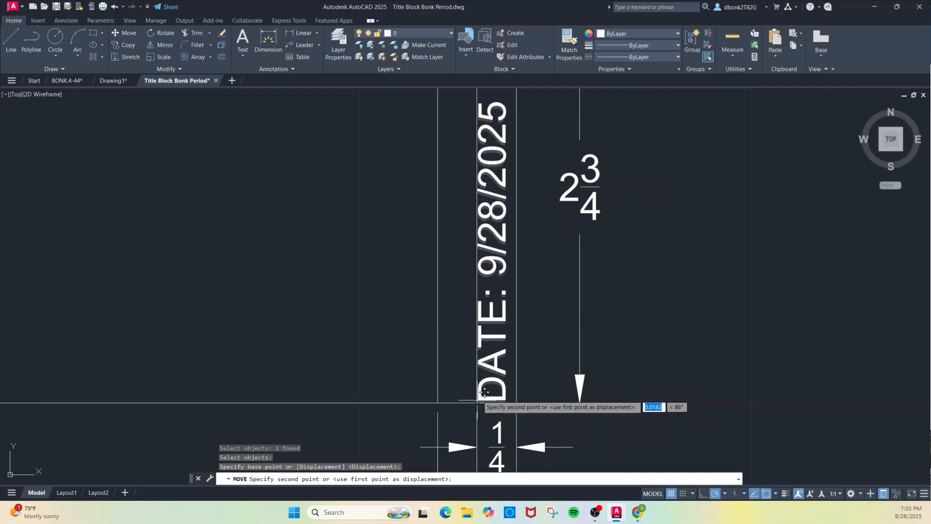
scroll(483, 365, up, 4)
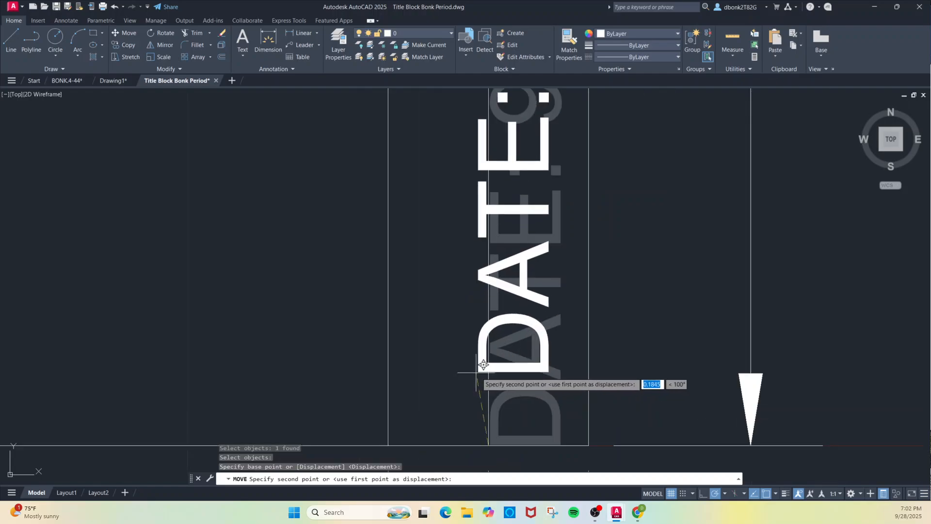
click(501, 343)
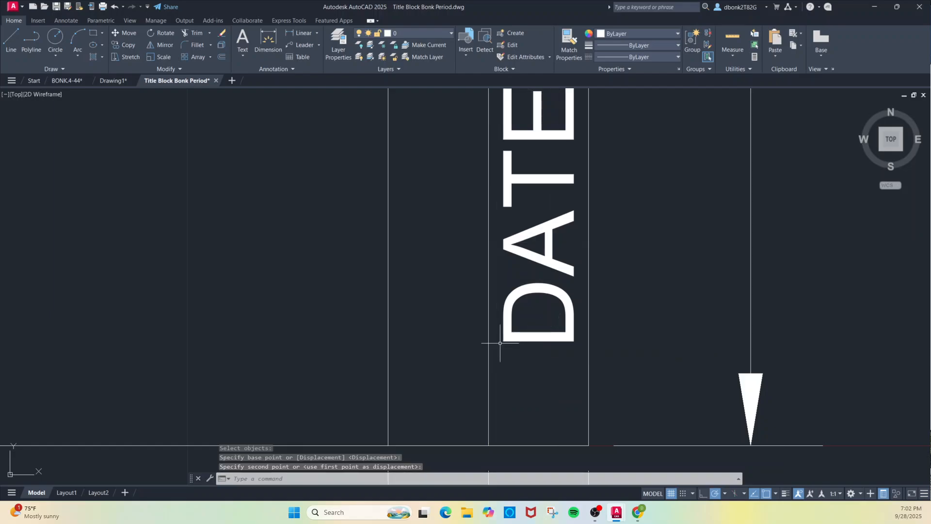
- Move the vertical date text about 0.23 straight up so it sits centred along the height of the outer column's lowest cell
scroll(466, 344, down, 8)
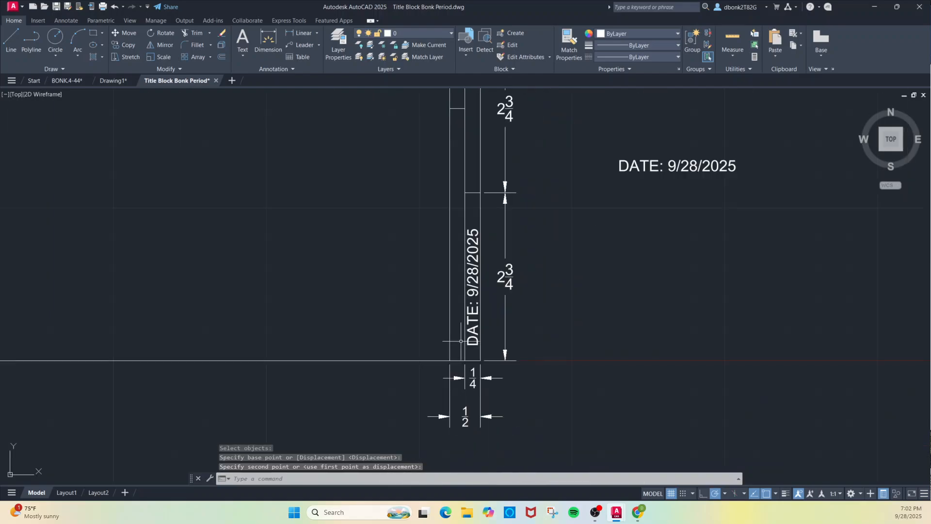
scroll(463, 319, up, 3)
scroll(466, 318, down, 3)
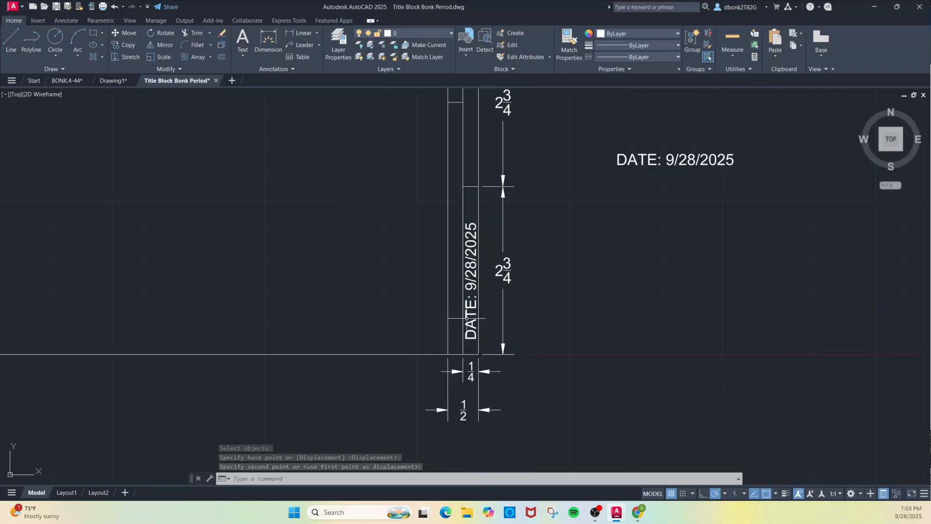
click(127, 33)
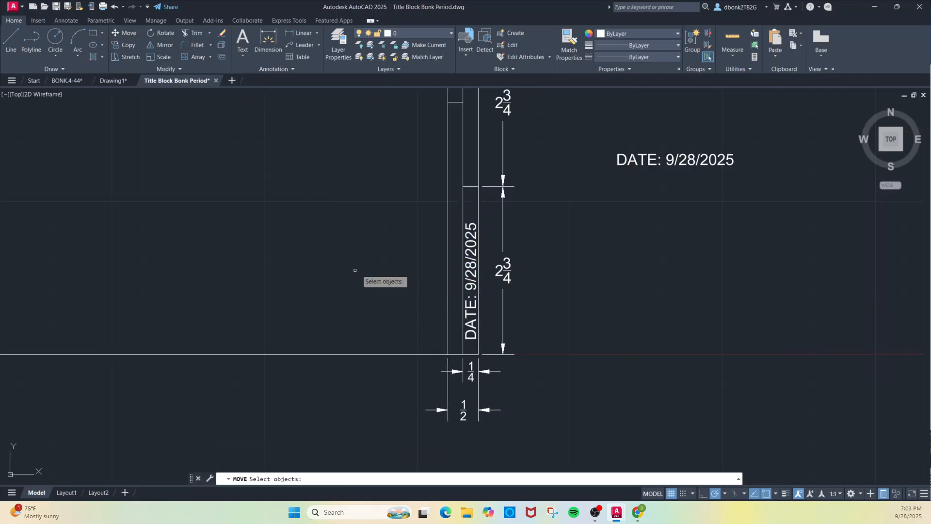
click(465, 321)
key(Return)
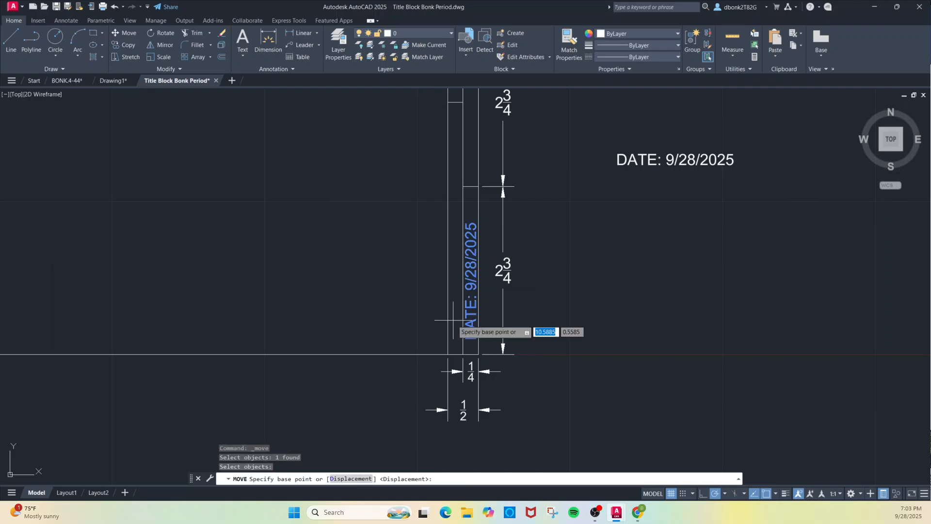
scroll(470, 336, up, 2)
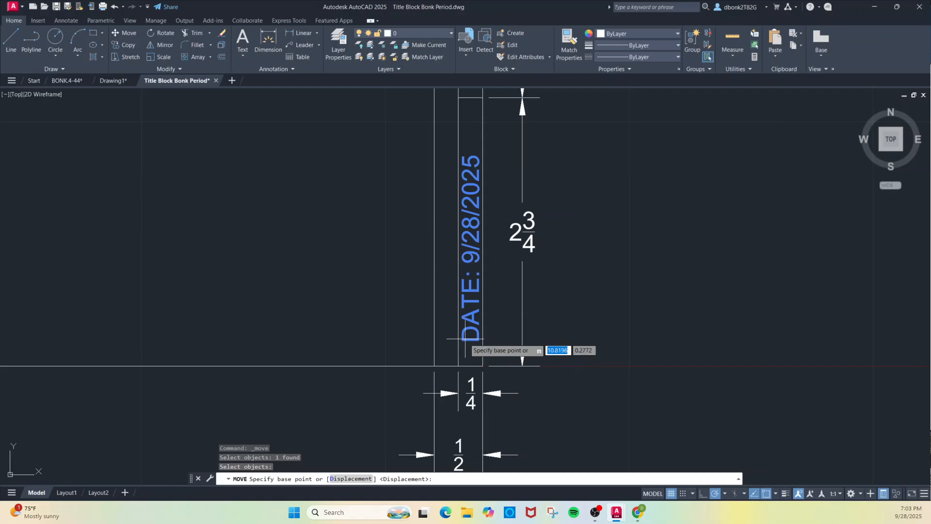
click(465, 337)
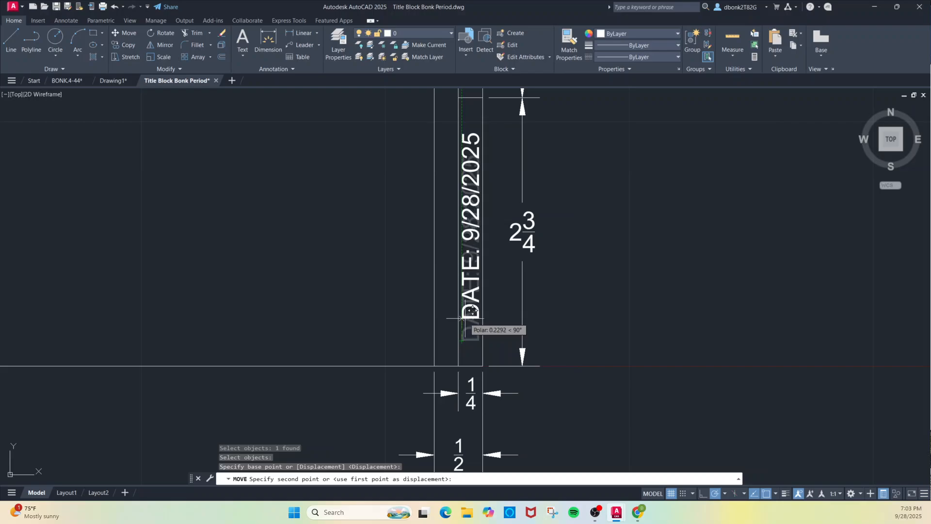
click(461, 319)
key(Return)
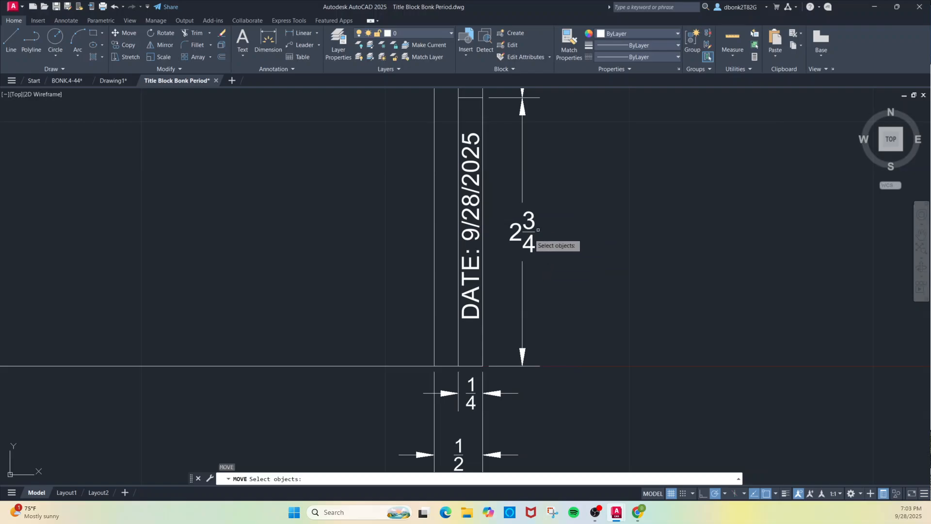
- Leave the pending Move command without selecting anything and save the title block drawing under its existing file name
scroll(505, 254, down, 2)
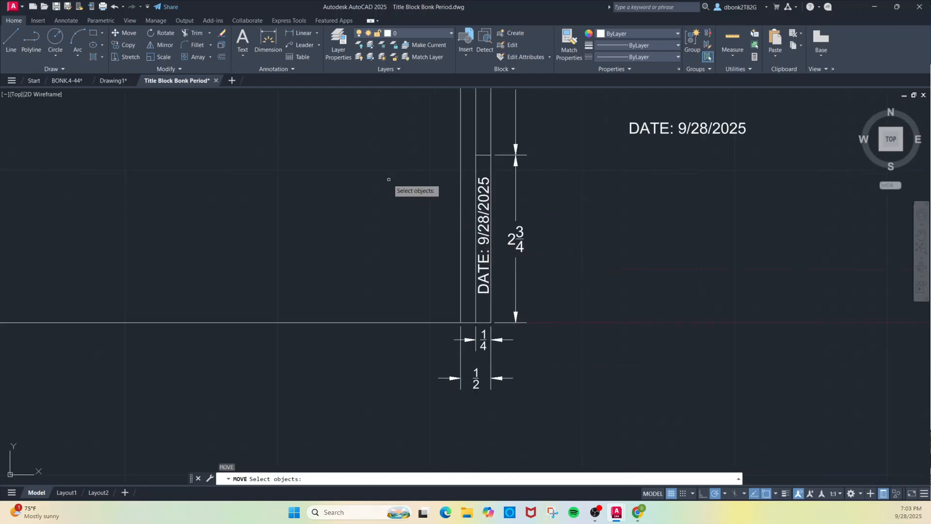
scroll(395, 189, down, 3)
mouse_move(311, 267)
middle_down()
mouse_move(384, 333)
mouse_move(413, 376)
middle_up()
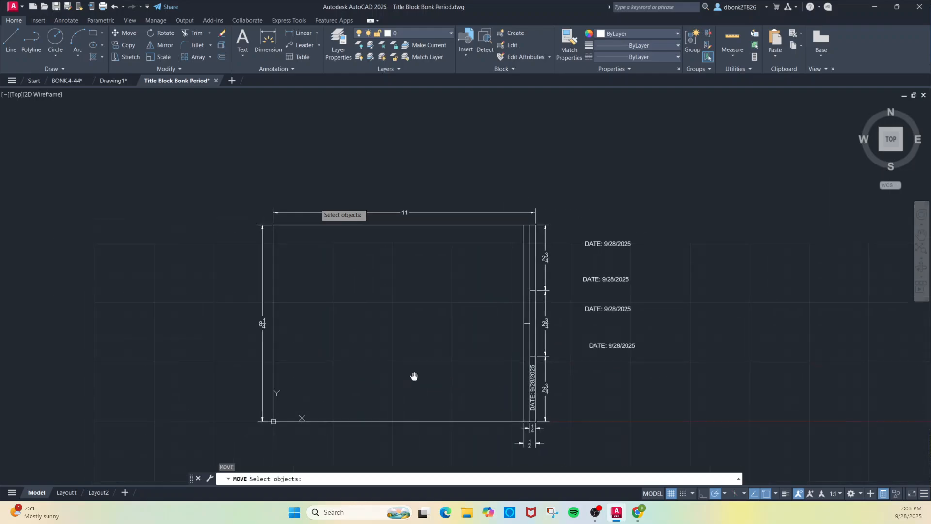
scroll(380, 354, up, 3)
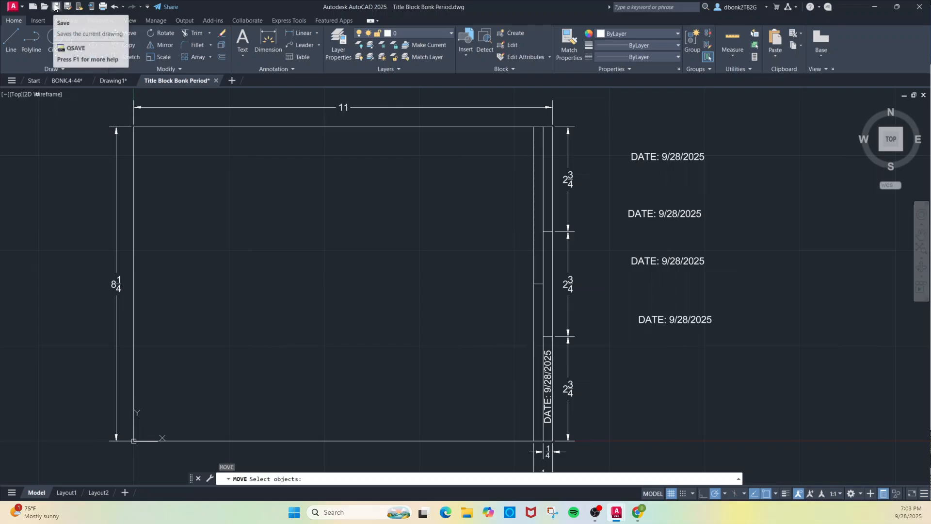
key(ctrl+s)
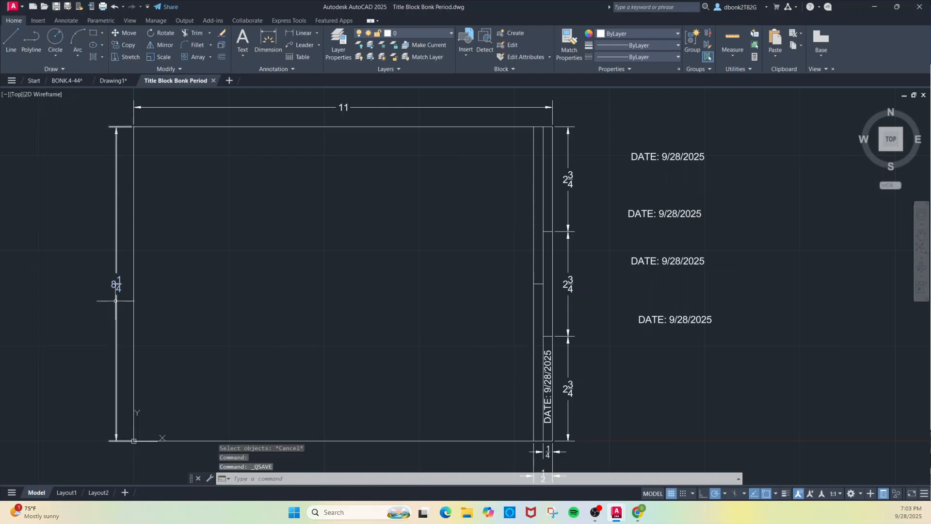